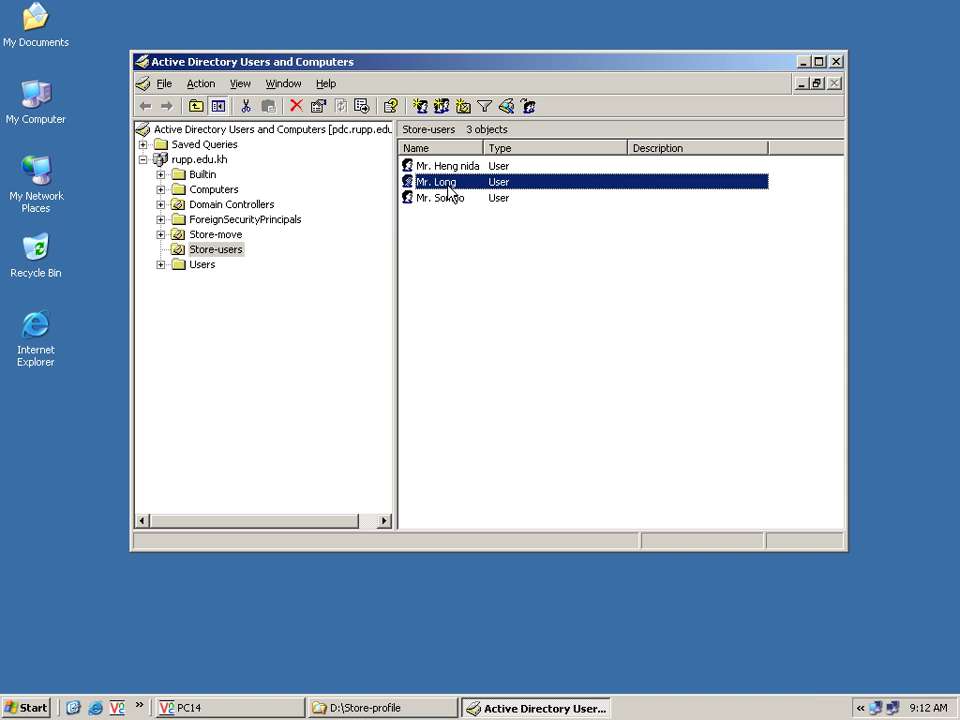
# Switch to the D:\Store-profile folder window and review the share permissions of the fourth user's folder, leaving them as they are
pyautogui.click(390, 708)
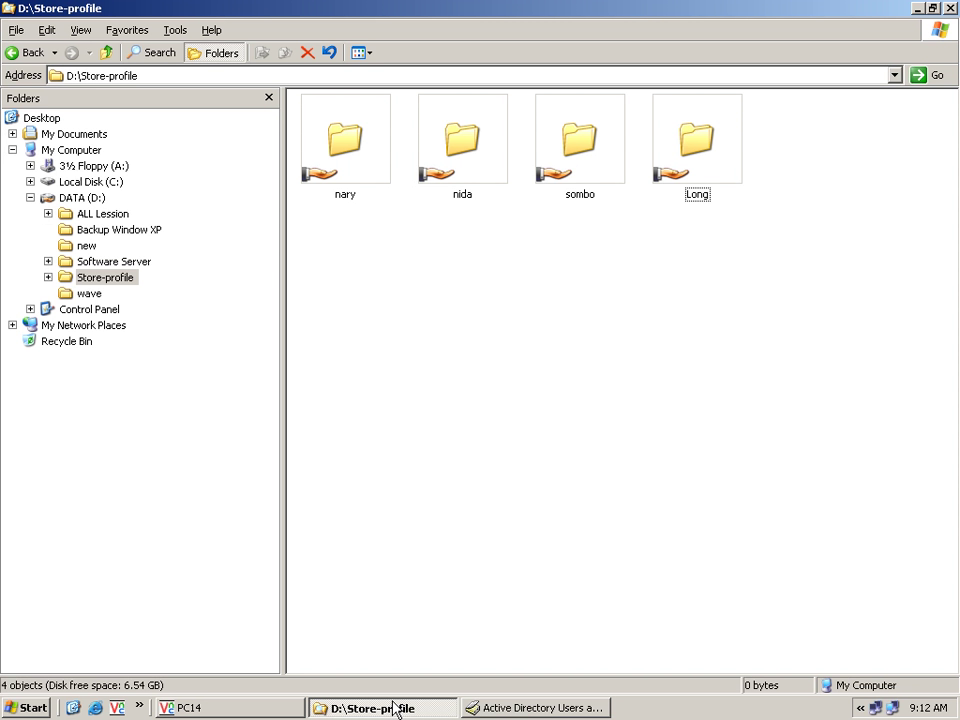
pyautogui.click(712, 178)
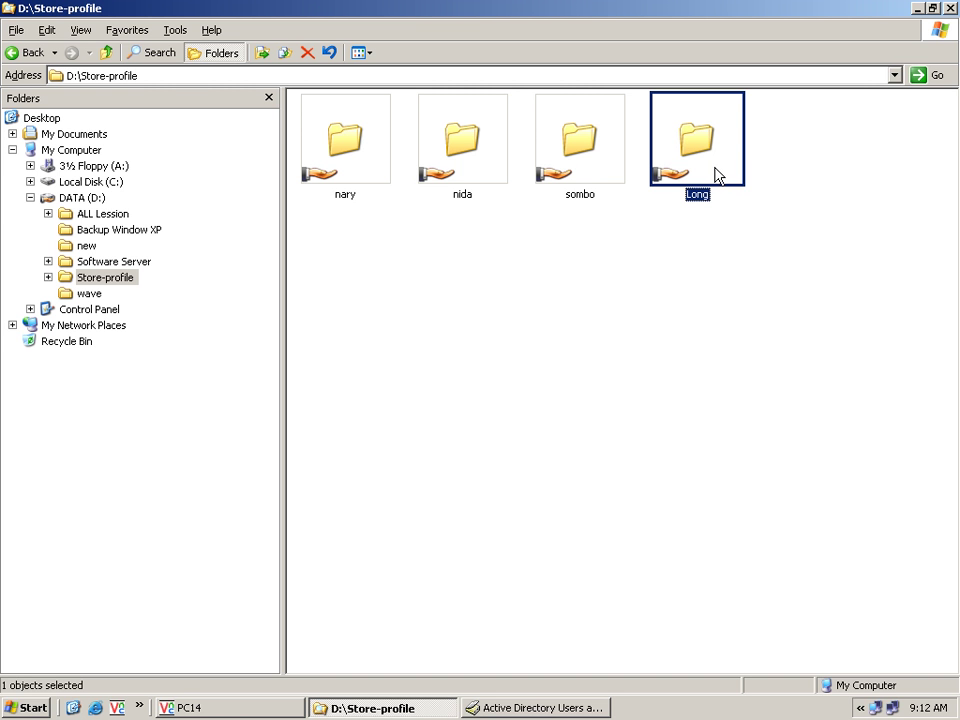
pyautogui.rightClick(718, 176)
pyautogui.click(766, 396)
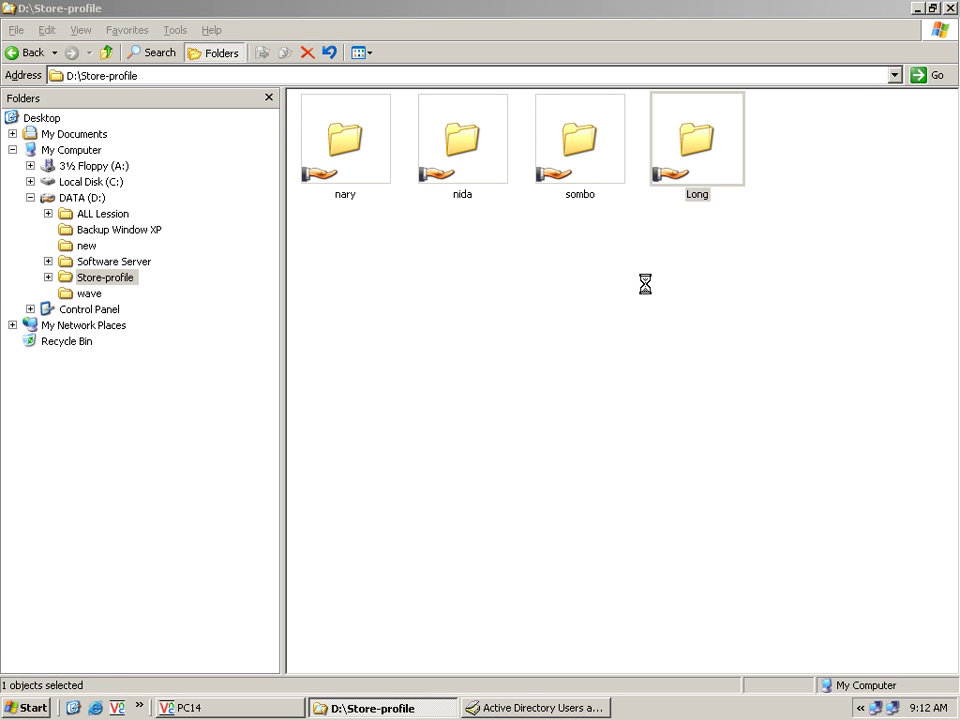
pyautogui.click(696, 205)
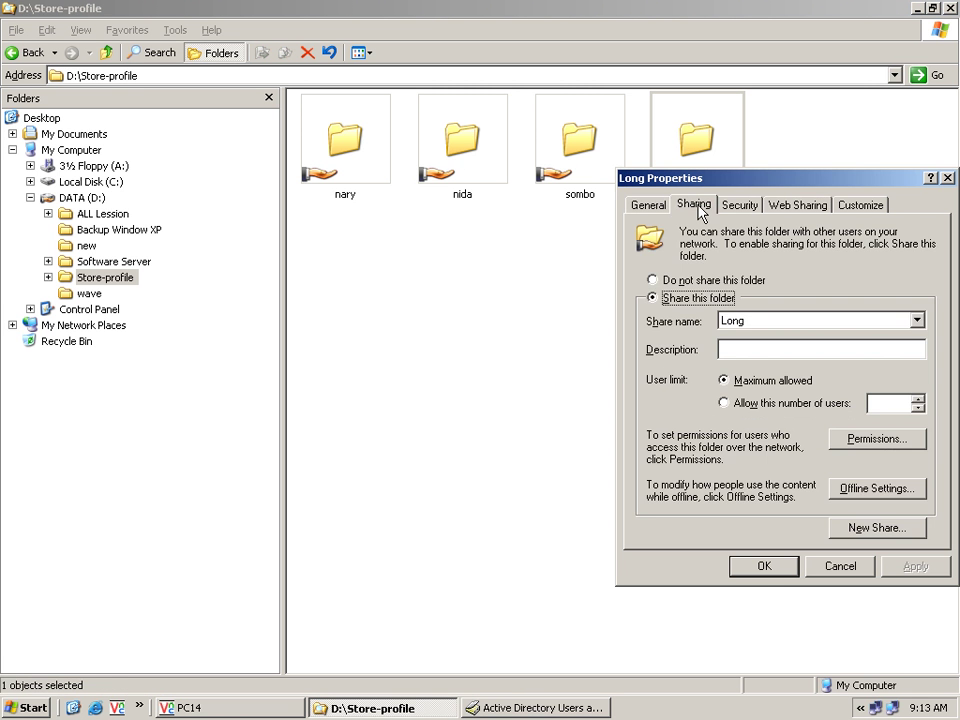
pyautogui.click(855, 447)
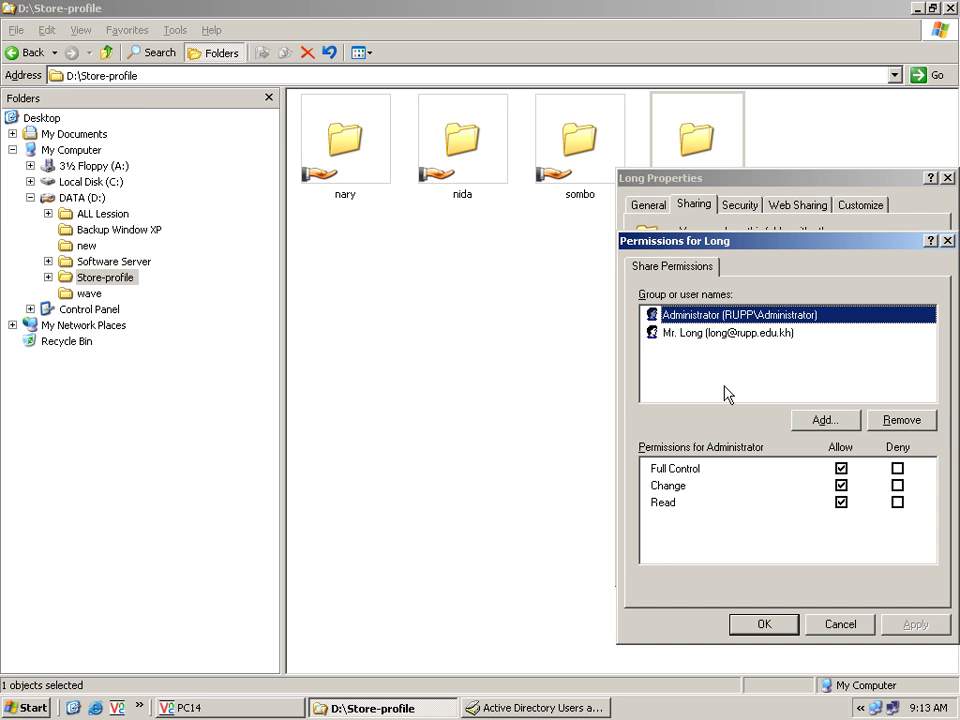
pyautogui.click(840, 625)
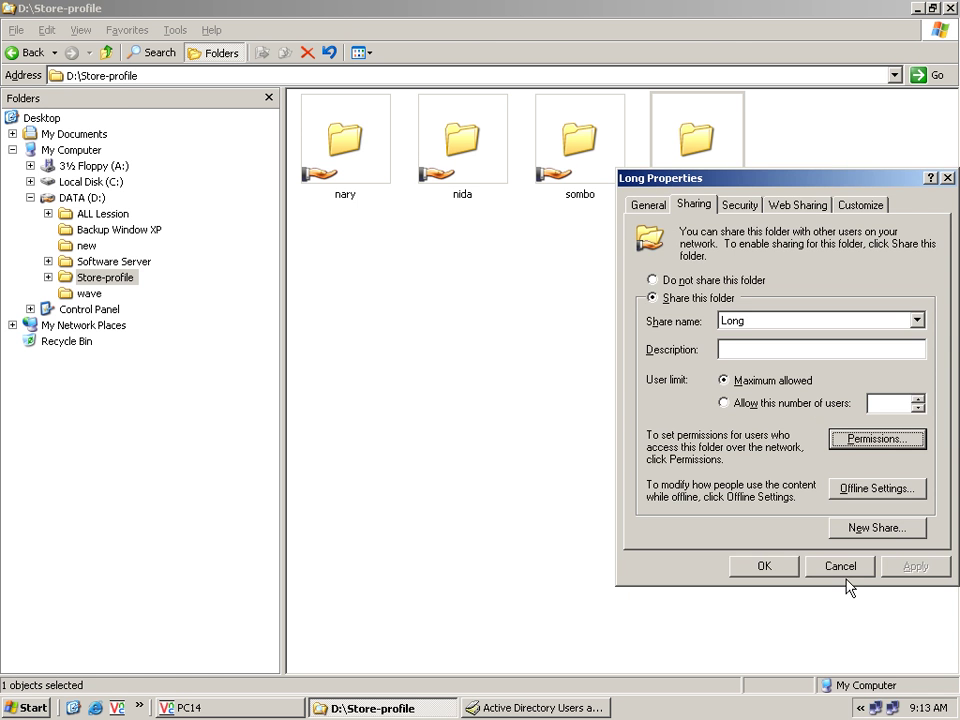
pyautogui.click(843, 566)
# In Active Directory Users and Computers, set the selected Store-users account's home folder to connect as drive X:
pyautogui.click(563, 706)
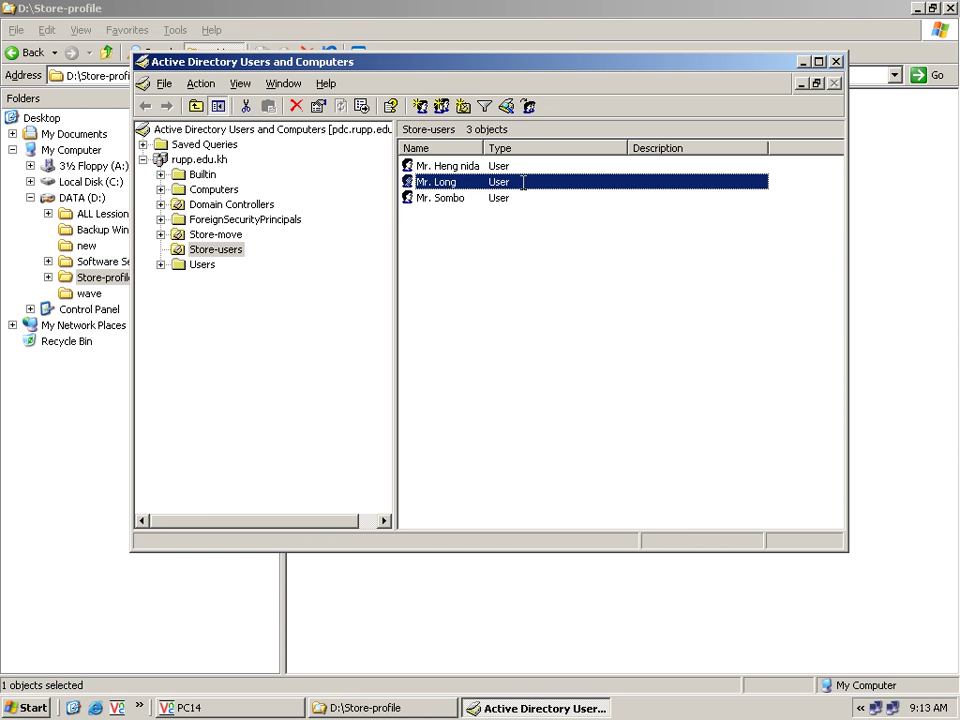
pyautogui.doubleClick(524, 186)
pyautogui.click(500, 146)
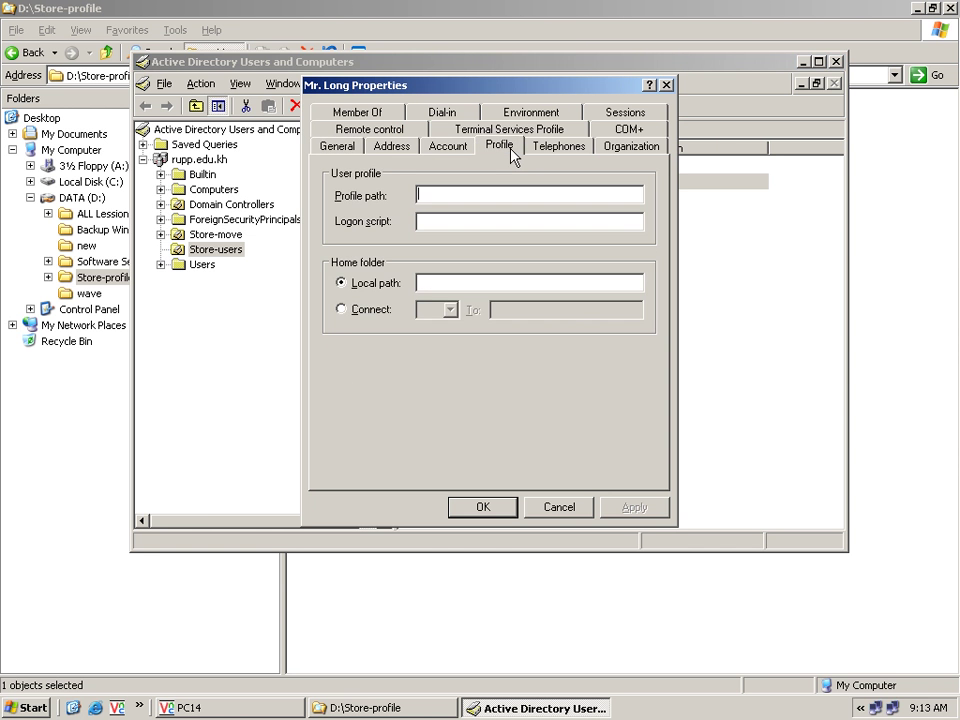
pyautogui.click(381, 311)
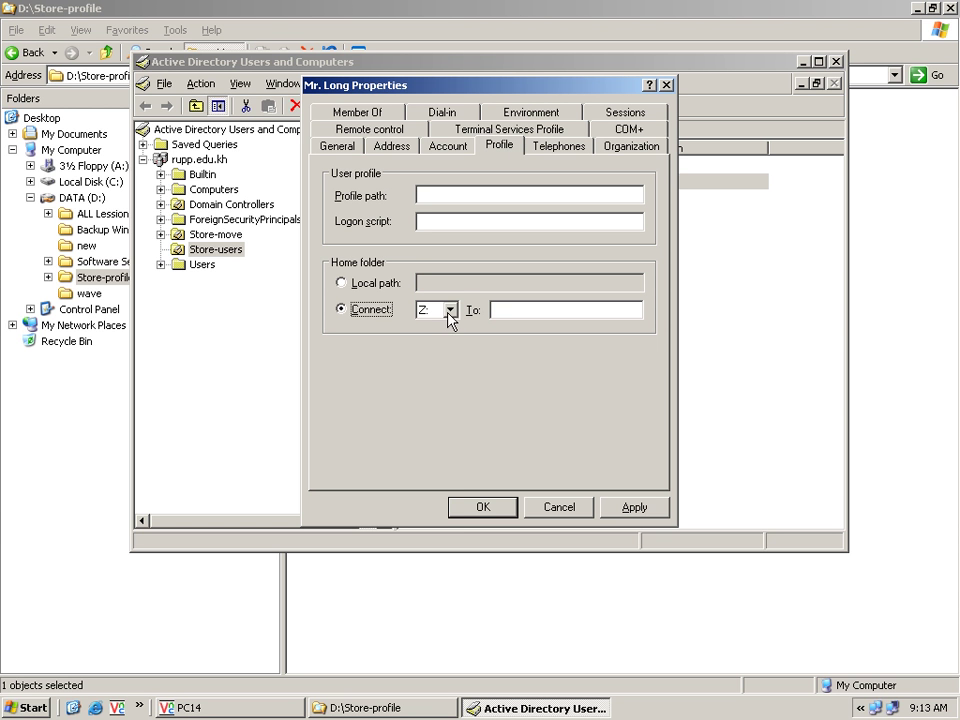
pyautogui.click(449, 312)
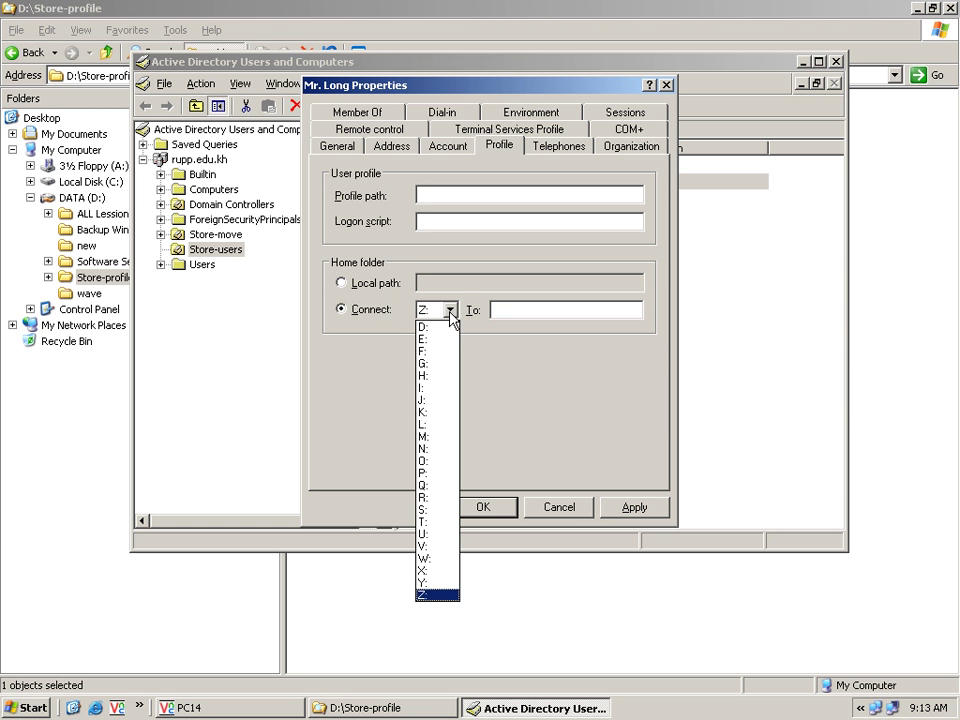
pyautogui.click(444, 572)
# Set the home folder's network path to \\pdc\%username% and apply it to the user account
pyautogui.click(510, 313)
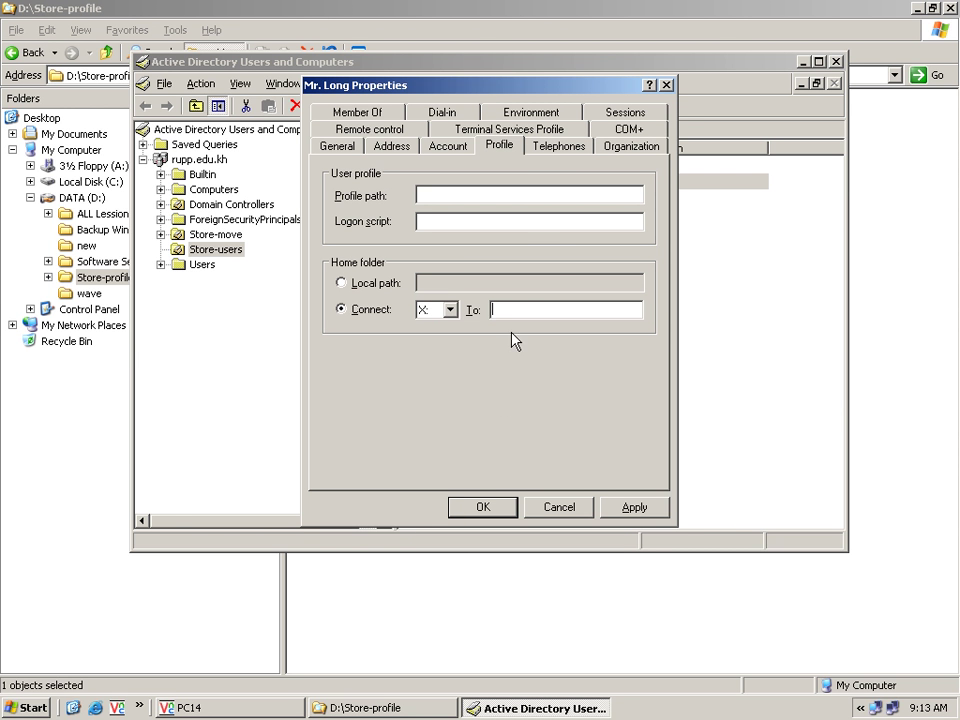
pyautogui.write('\\pdc\\')
pyautogui.write('%username%')
pyautogui.click(622, 508)
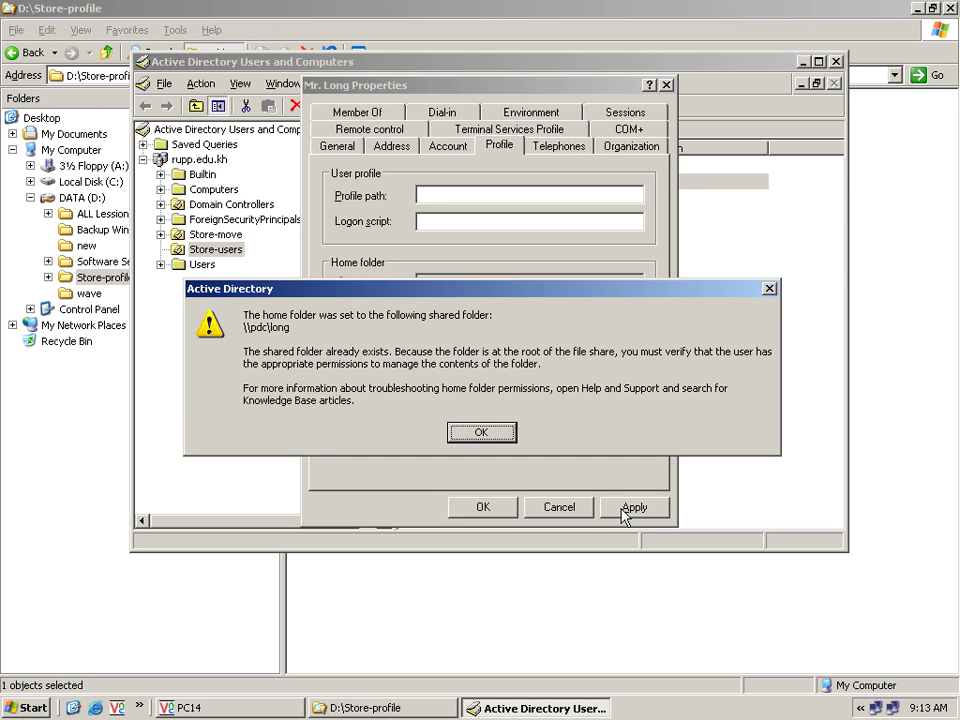
pyautogui.click(490, 438)
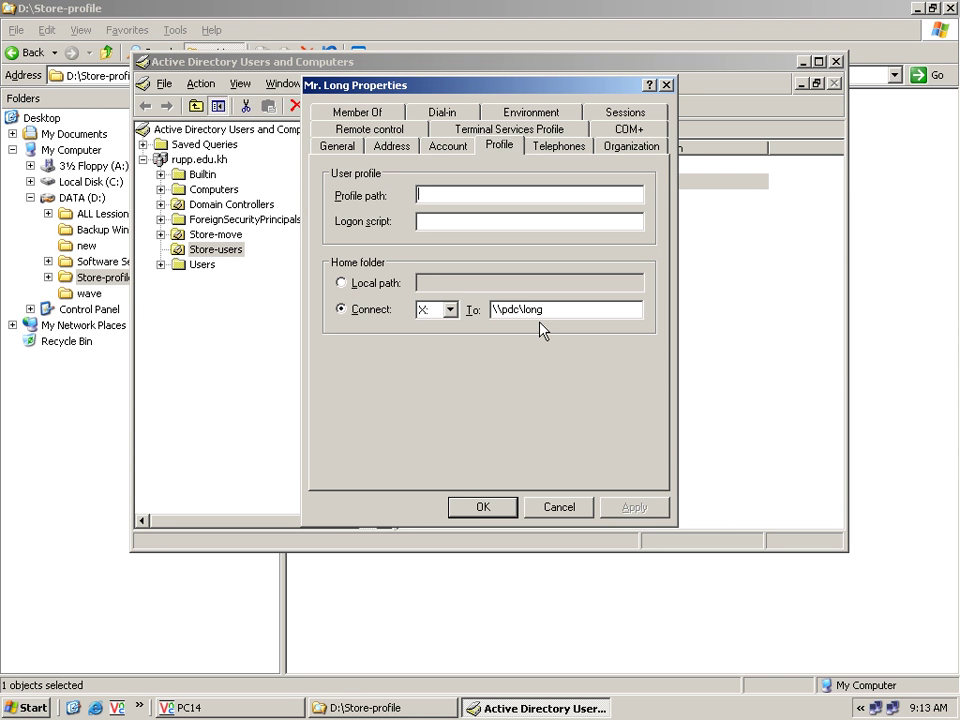
pyautogui.click(499, 510)
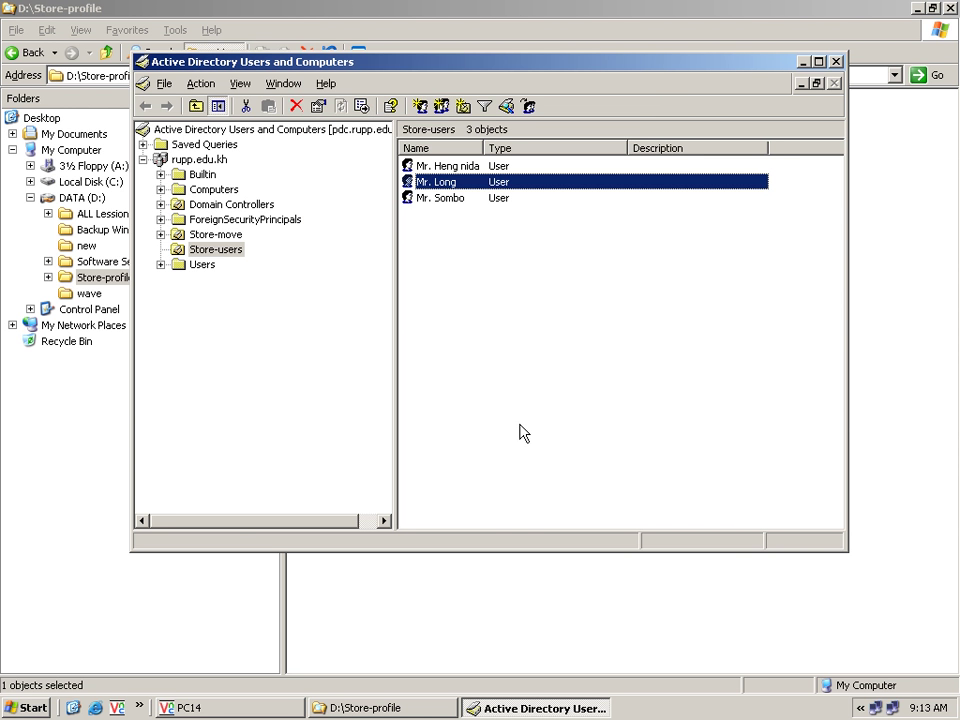
# Switch to the PC14 remote session and check the computer name and domain membership in its system properties
pyautogui.click(288, 707)
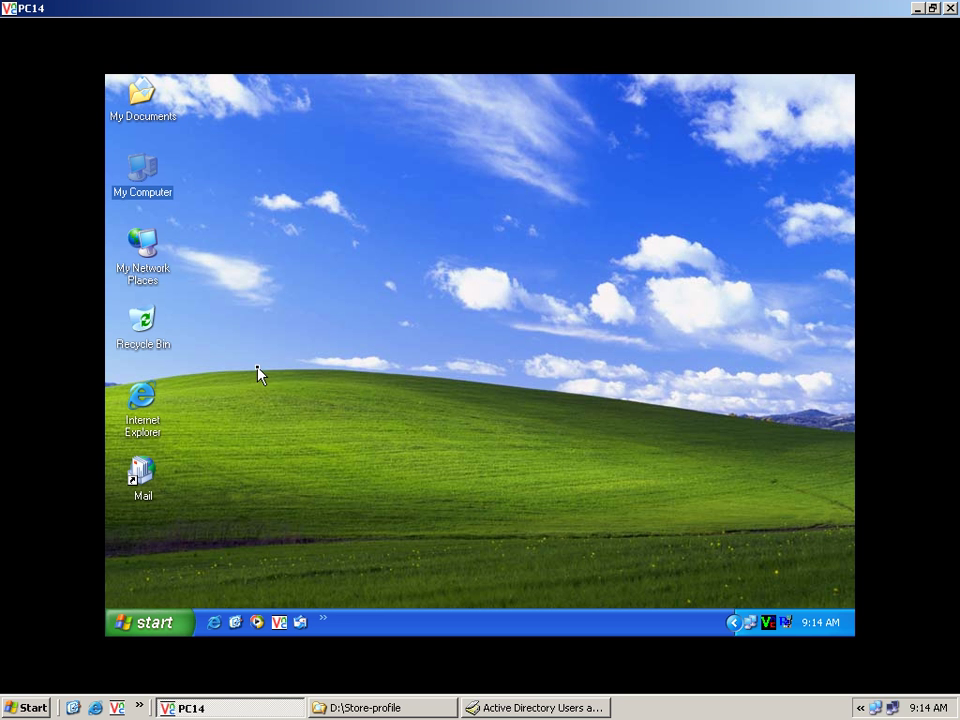
pyautogui.click(257, 374)
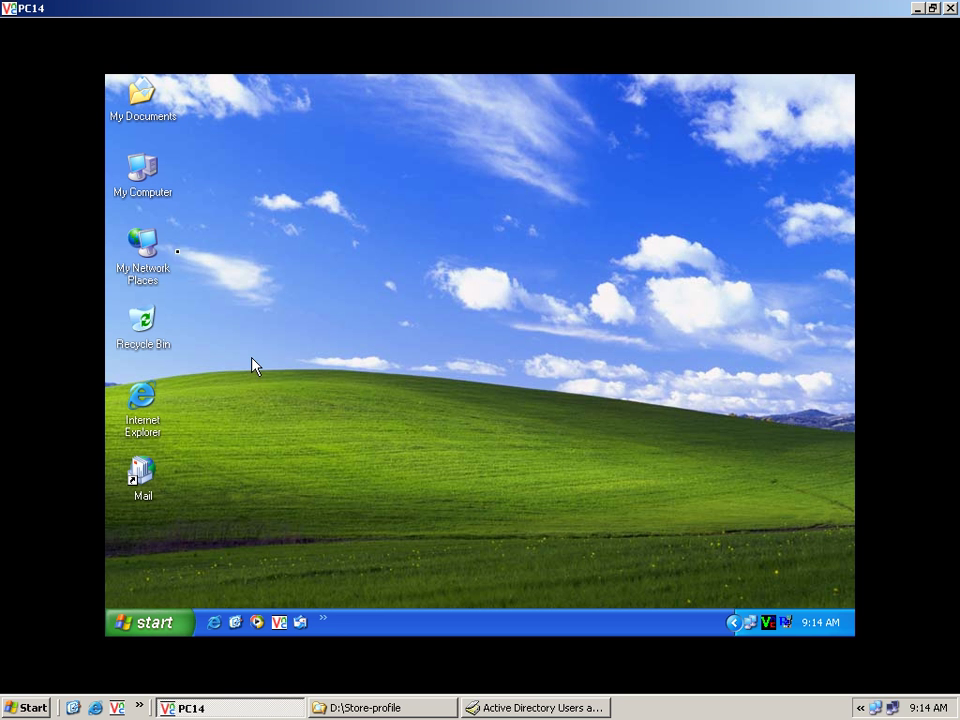
pyautogui.rightClick(170, 200)
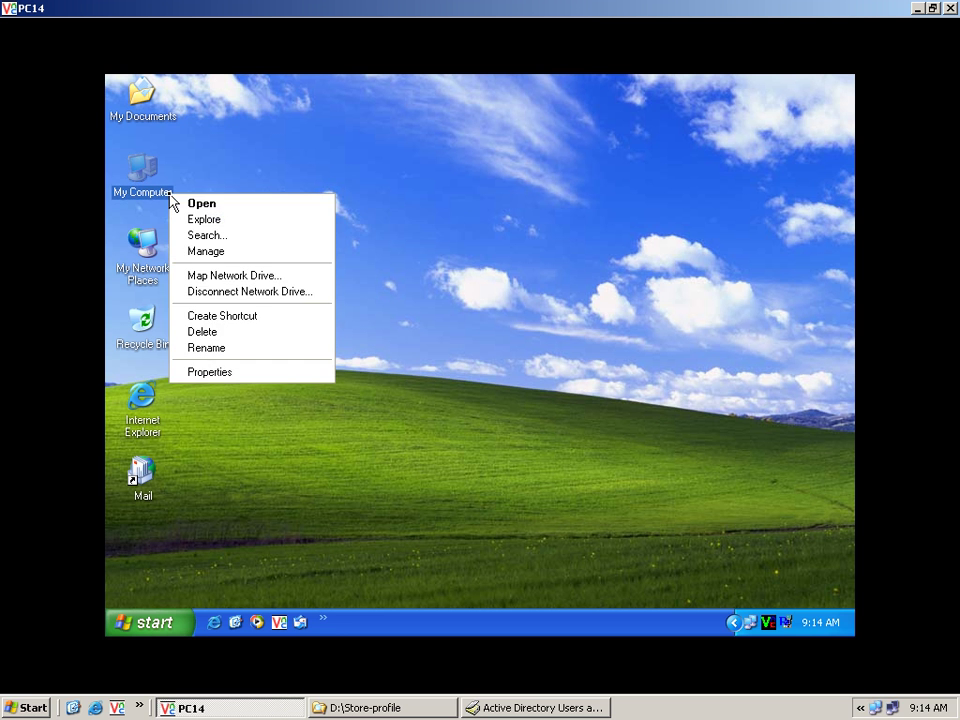
pyautogui.click(268, 372)
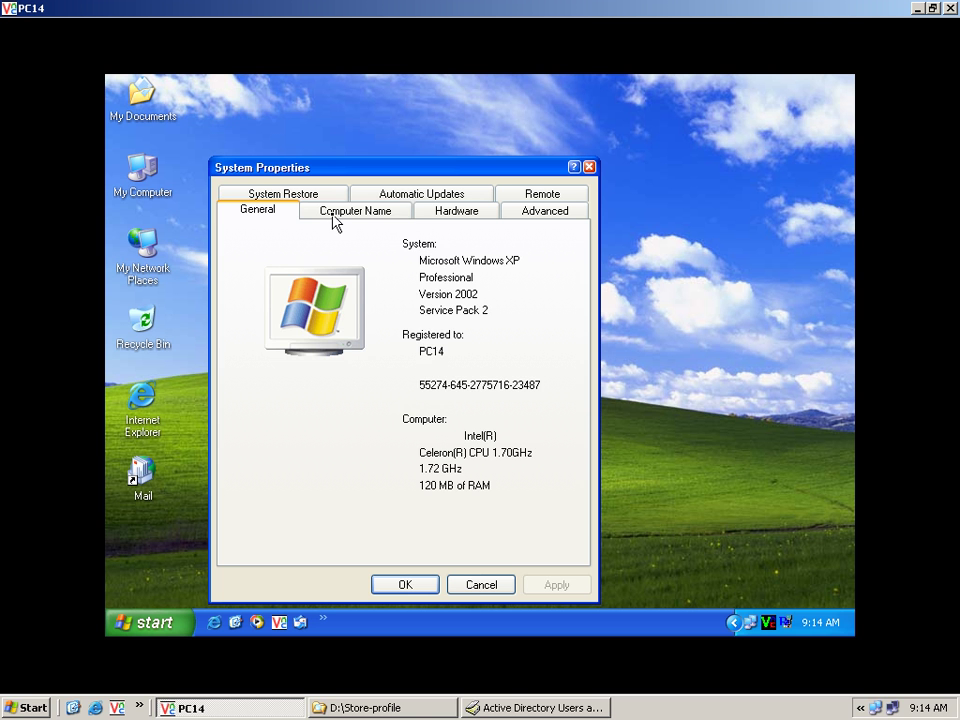
pyautogui.click(335, 214)
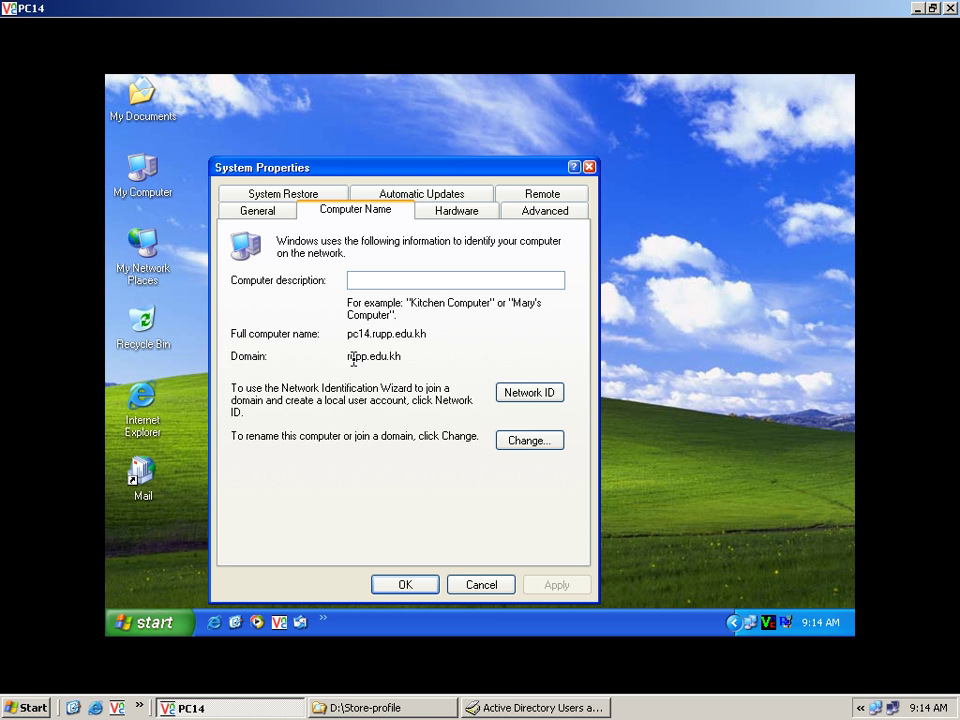
pyautogui.click(478, 585)
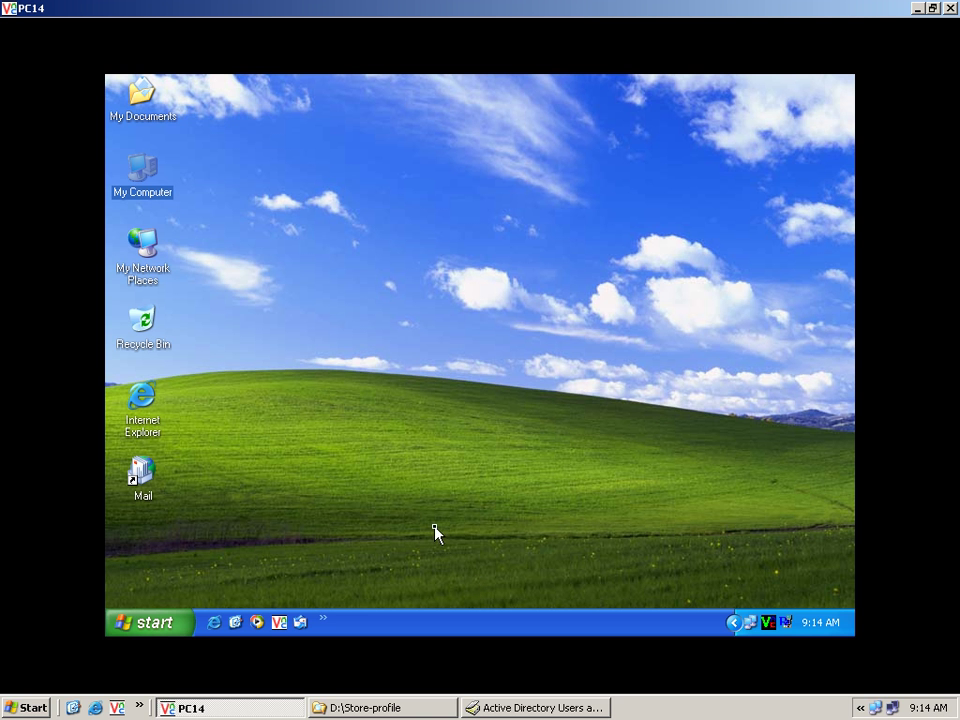
# Explore My Computer on PC14 to examine its available drives, and close the window
pyautogui.rightClick(161, 196)
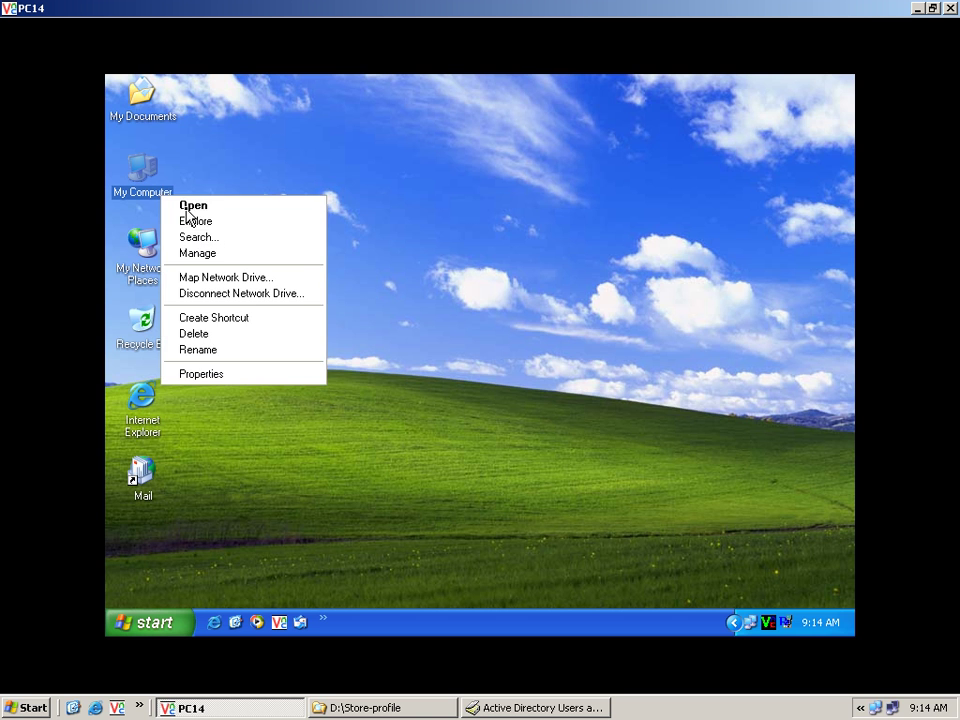
pyautogui.click(196, 221)
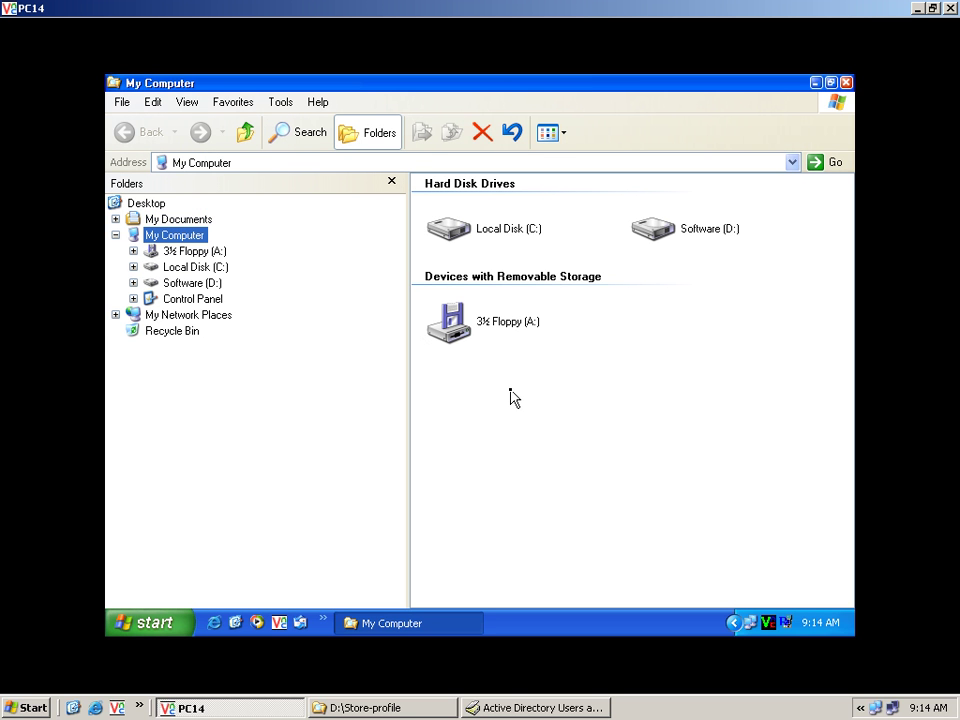
pyautogui.click(846, 83)
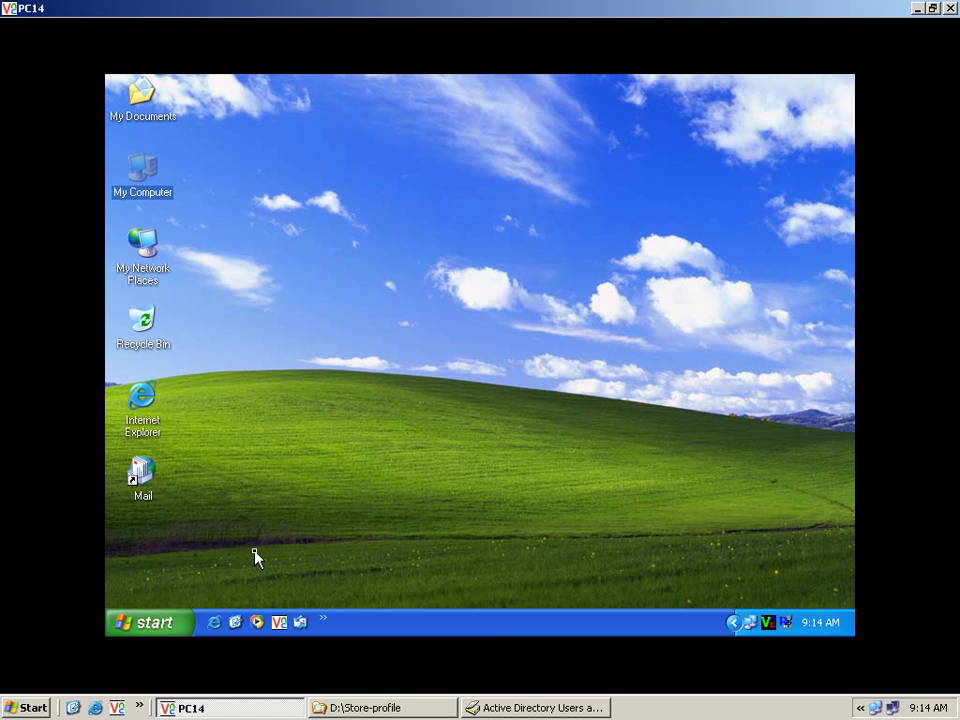
# Log the current local user off PC14
pyautogui.click(158, 624)
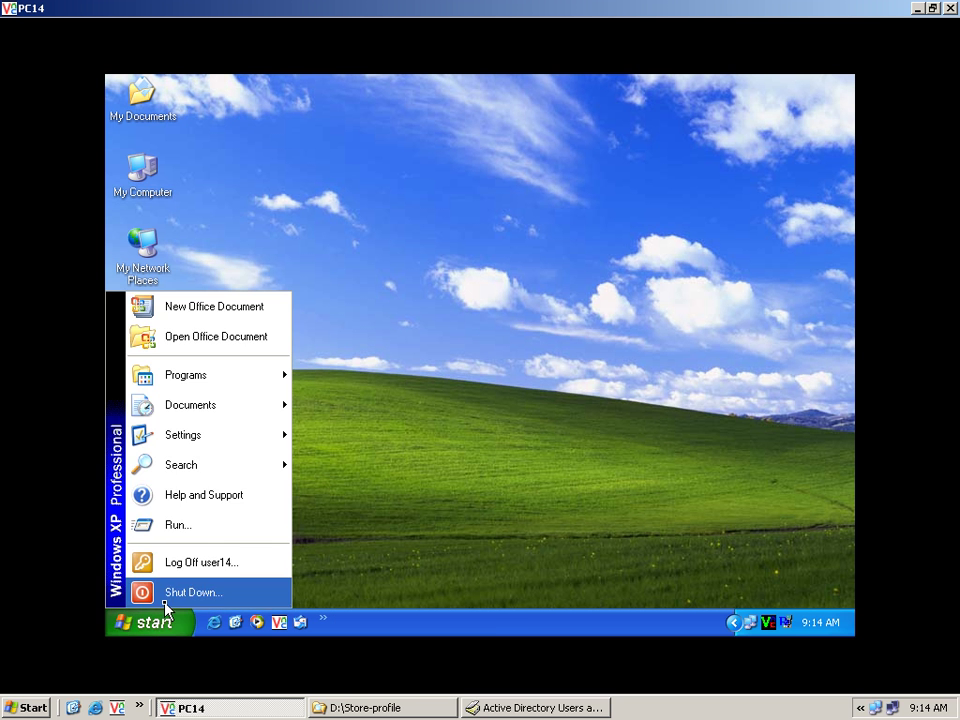
pyautogui.click(246, 573)
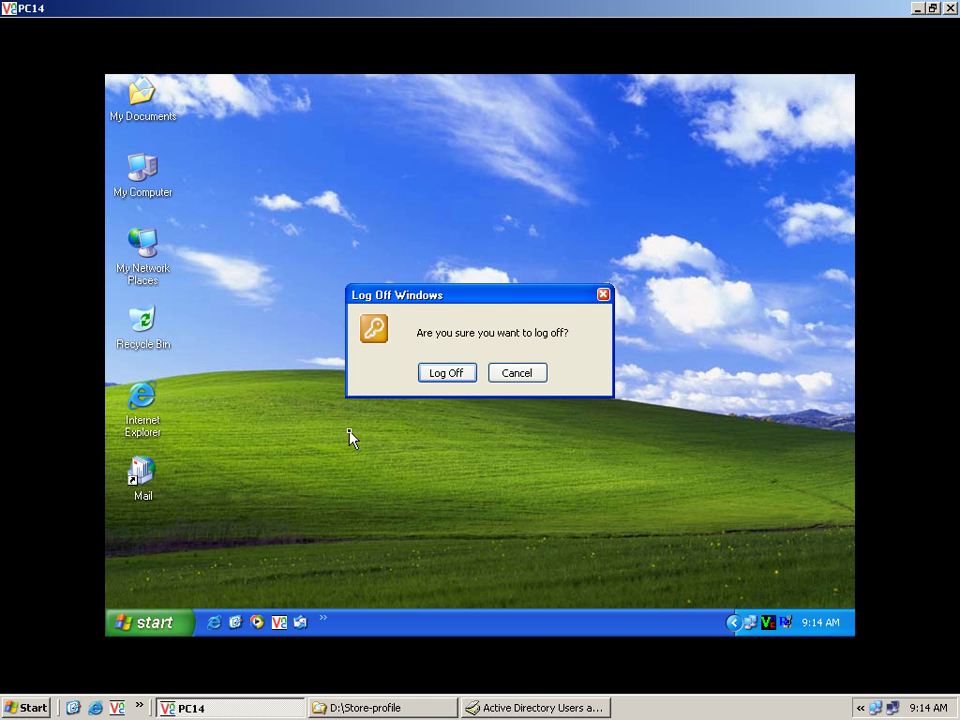
pyautogui.click(447, 377)
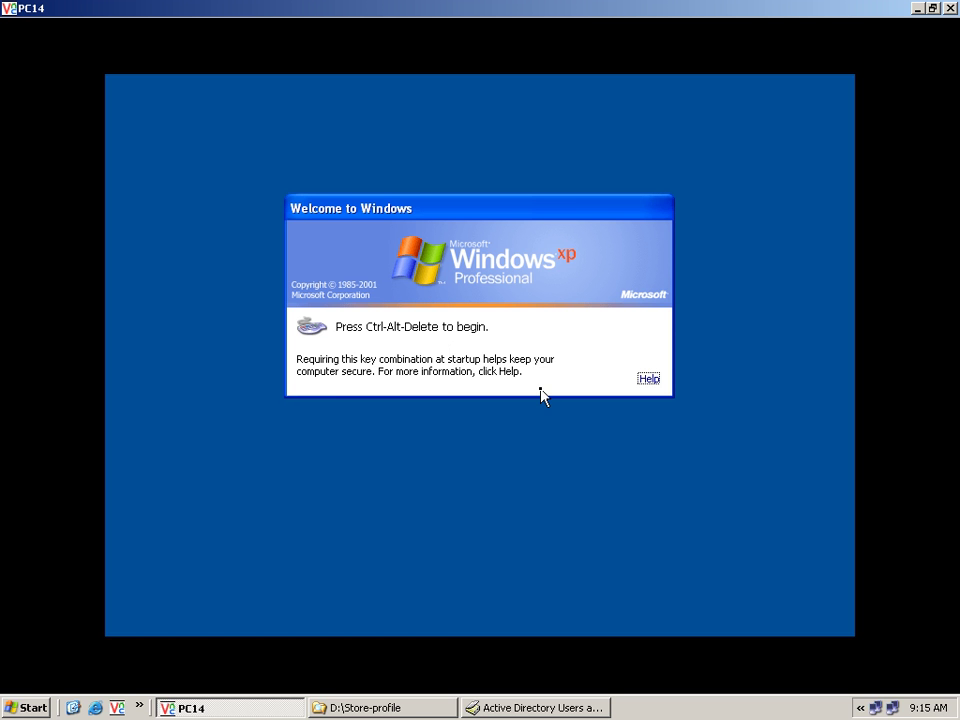
# Log on to the RUPP domain from PC14 with the domain user's user name and account password
pyautogui.hotkey('ctrl', 'alt', 'Delete')
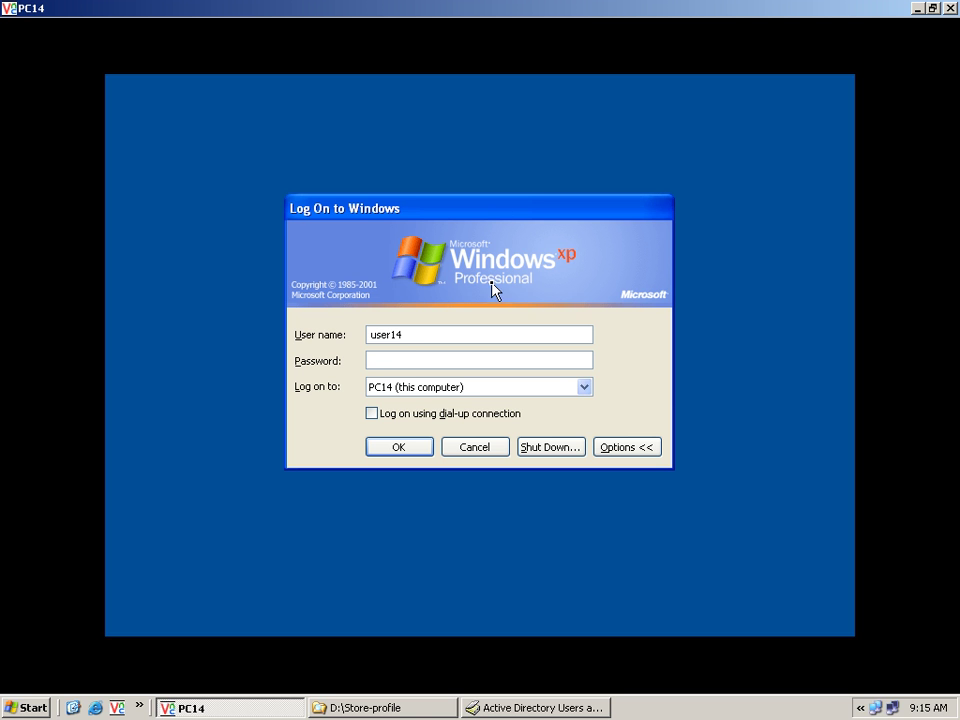
pyautogui.click(585, 387)
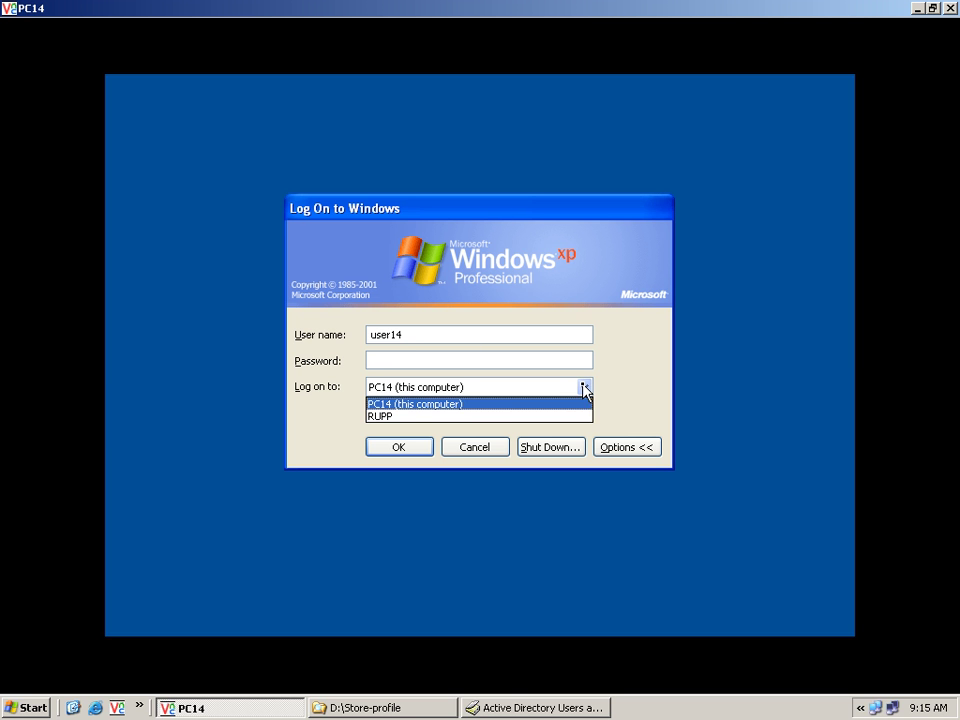
pyautogui.click(500, 417)
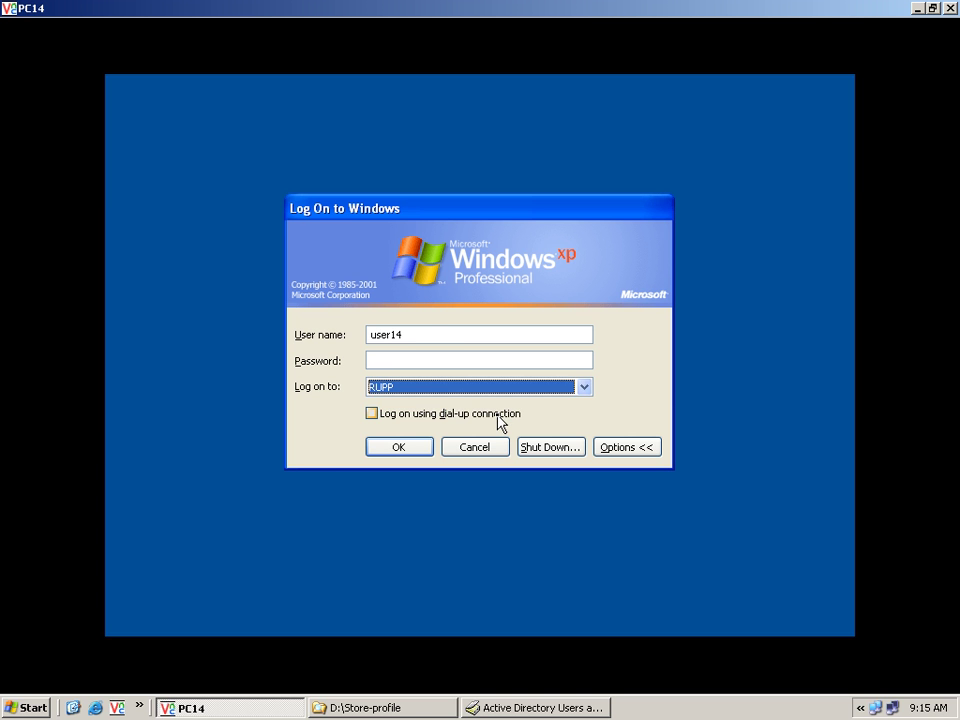
pyautogui.doubleClick(429, 331)
pyautogui.write('long')
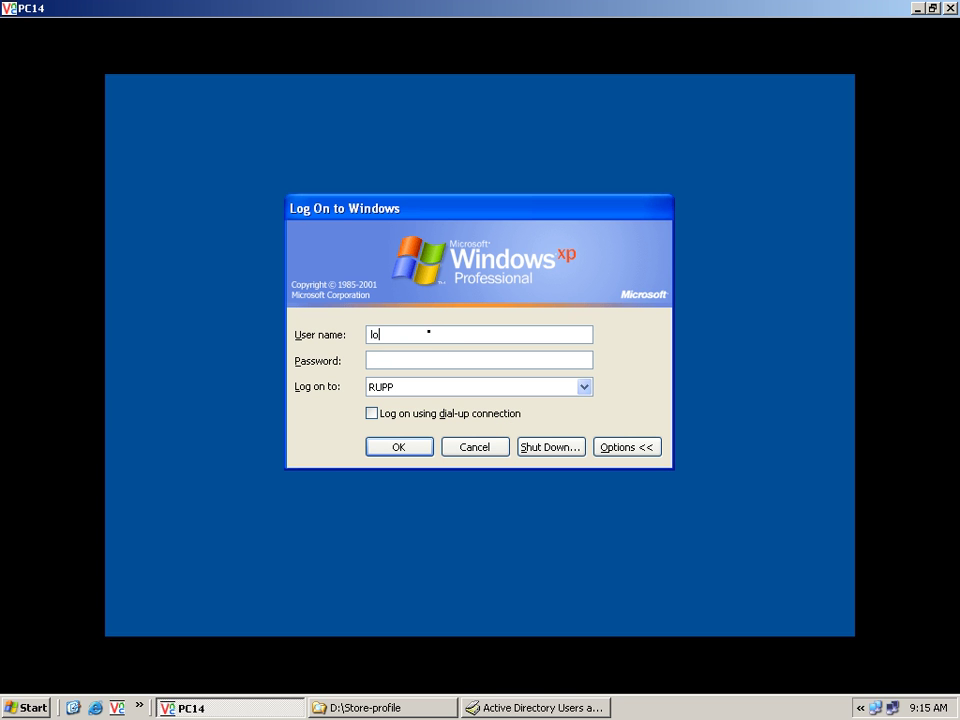
pyautogui.click(429, 360)
pyautogui.write('•••')
pyautogui.click(420, 450)
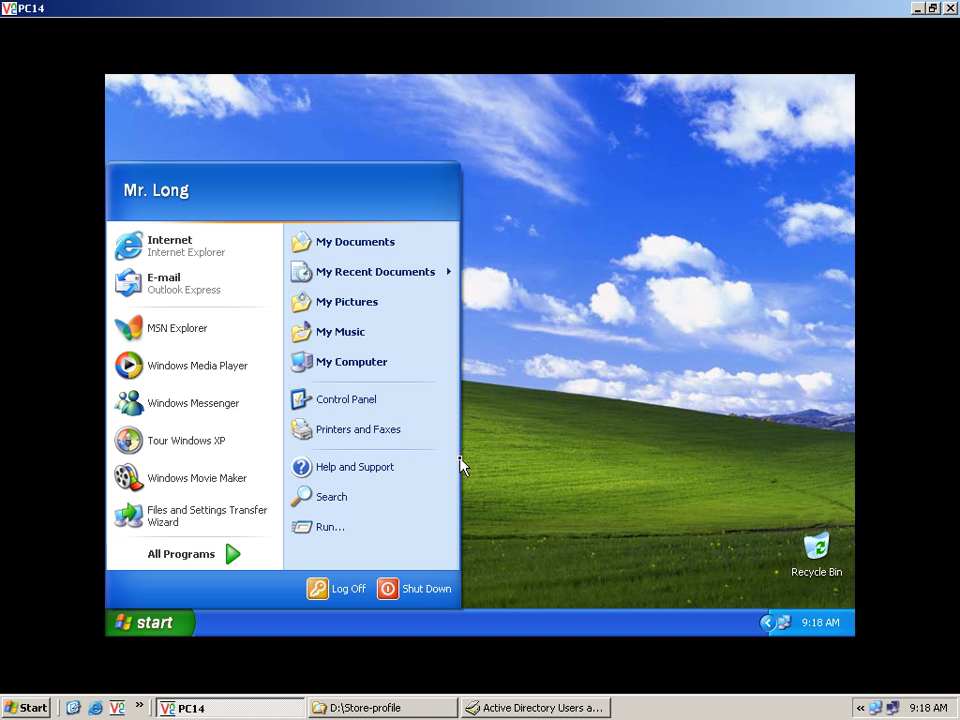
# Change PC14's Start menu style to Classic Start menu and apply it
pyautogui.rightClick(397, 199)
pyautogui.click(443, 204)
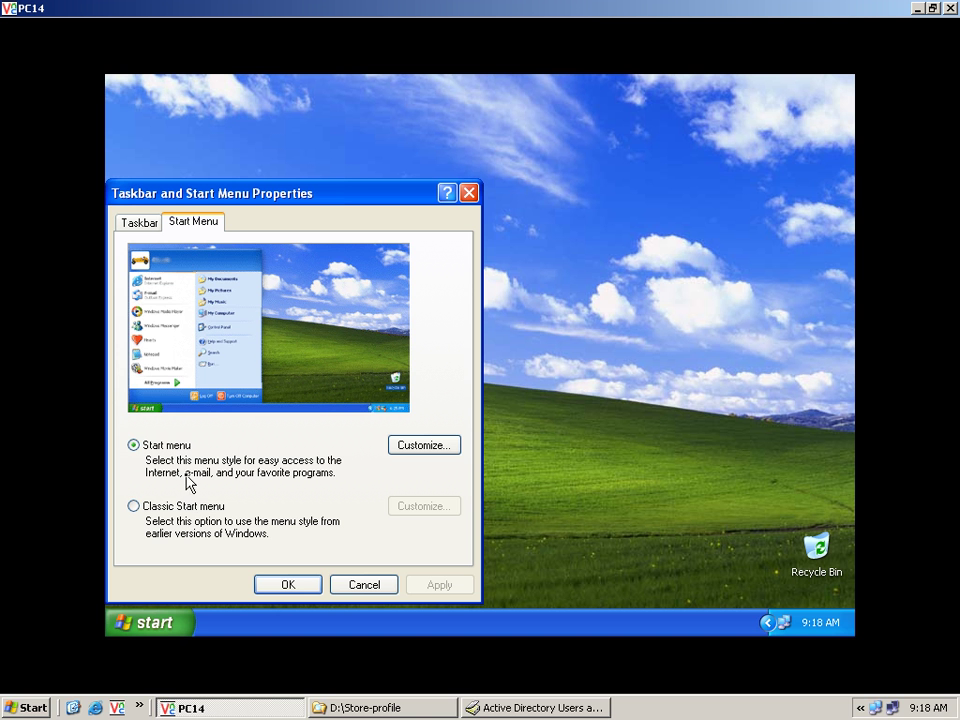
pyautogui.click(193, 510)
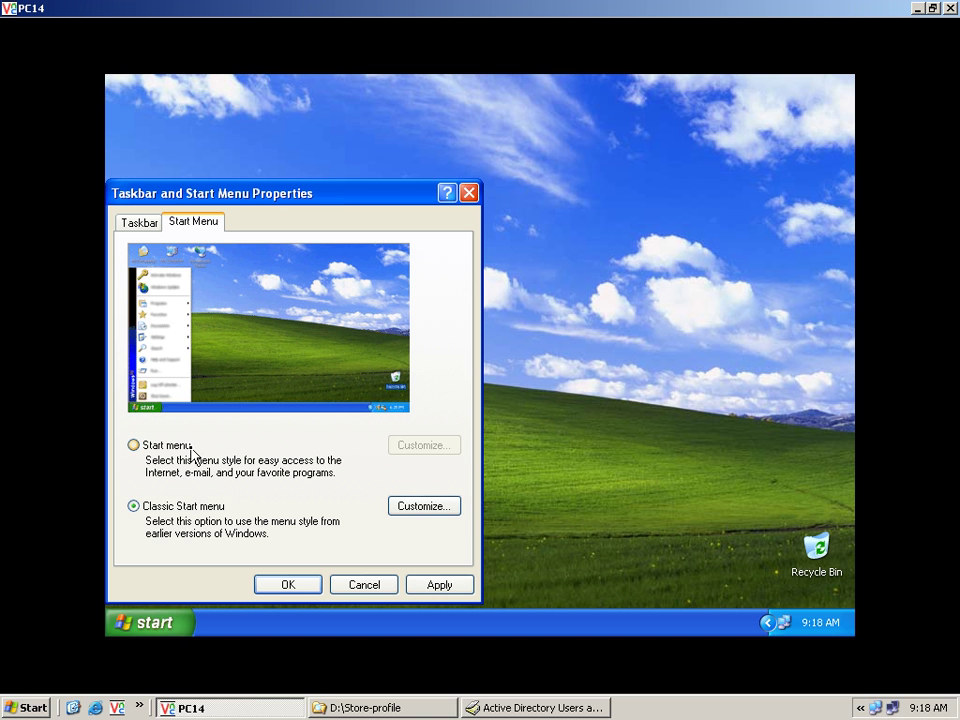
pyautogui.click(437, 586)
pyautogui.click(289, 587)
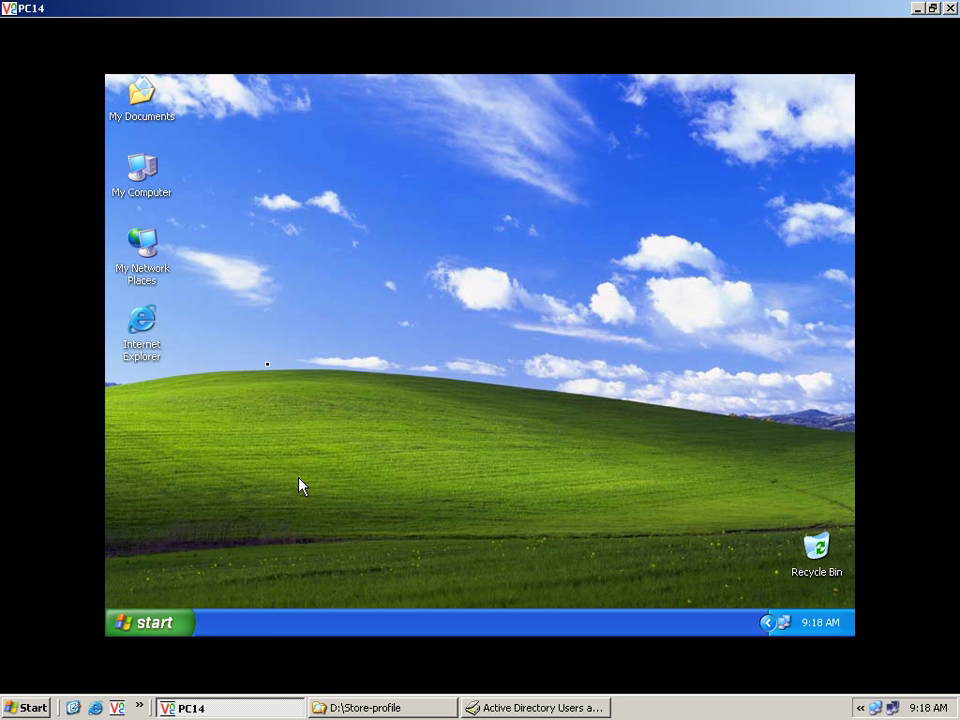
# Explore My Computer on PC14 to examine the network drives of the domain user's session, and close the window
pyautogui.rightClick(159, 200)
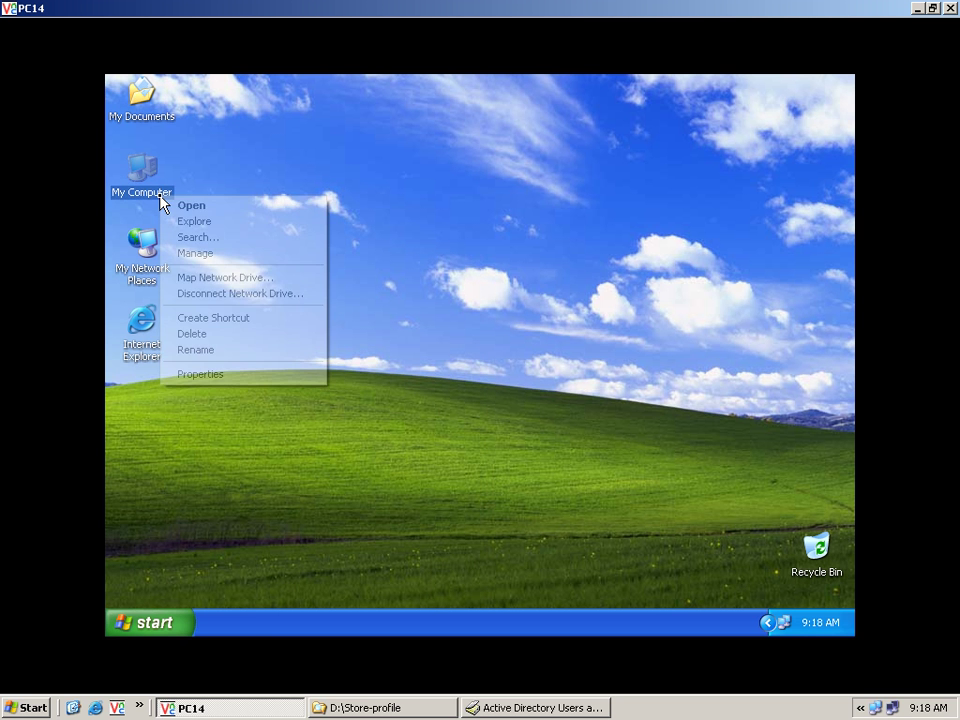
pyautogui.click(240, 222)
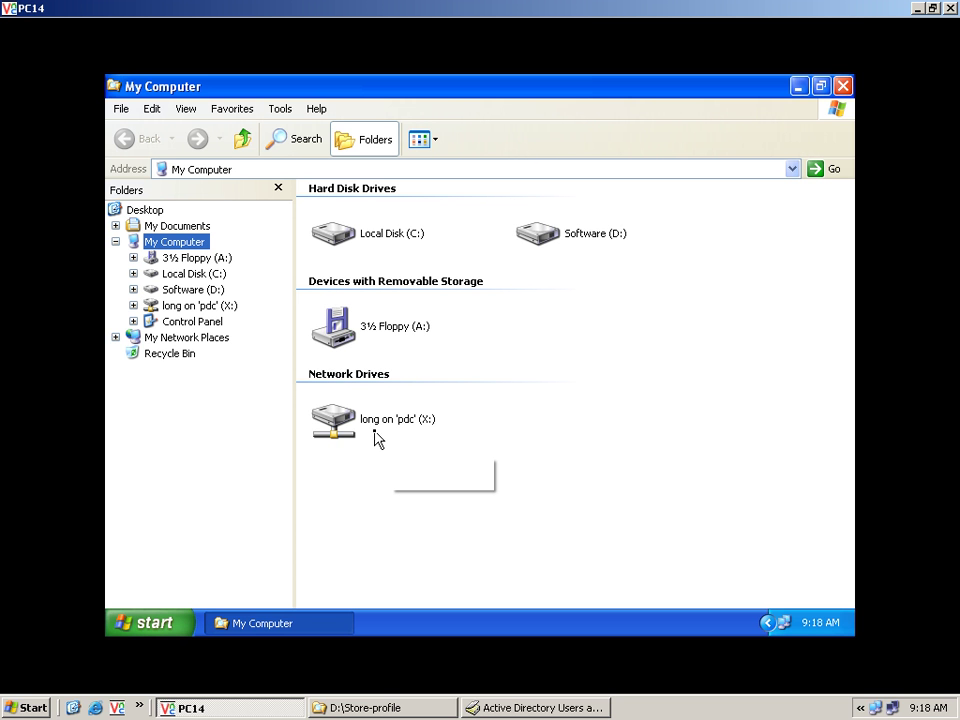
pyautogui.moveTo(393, 431)
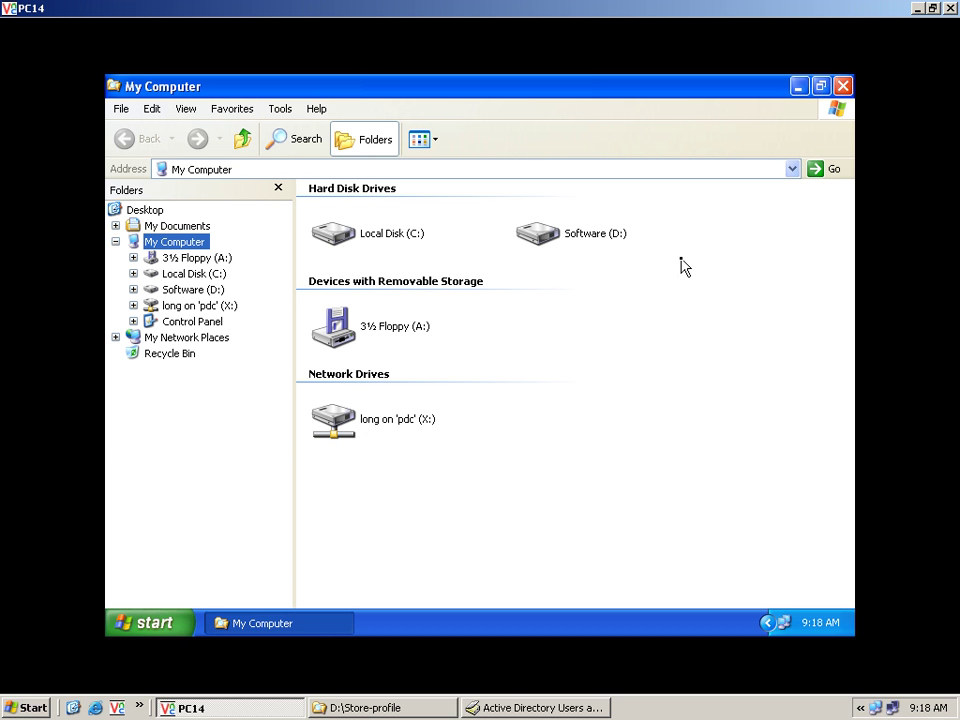
pyautogui.click(844, 90)
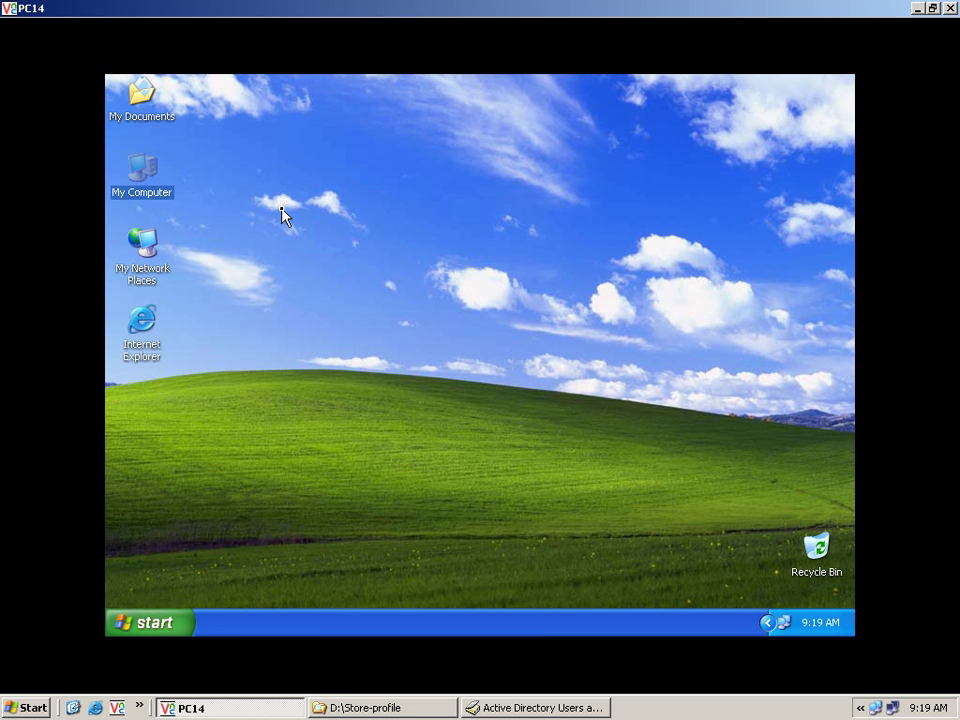
# Disconnect network drive X: in My Computer on PC14 despite its open files, close the window and refresh the desktop
pyautogui.rightClick(142, 197)
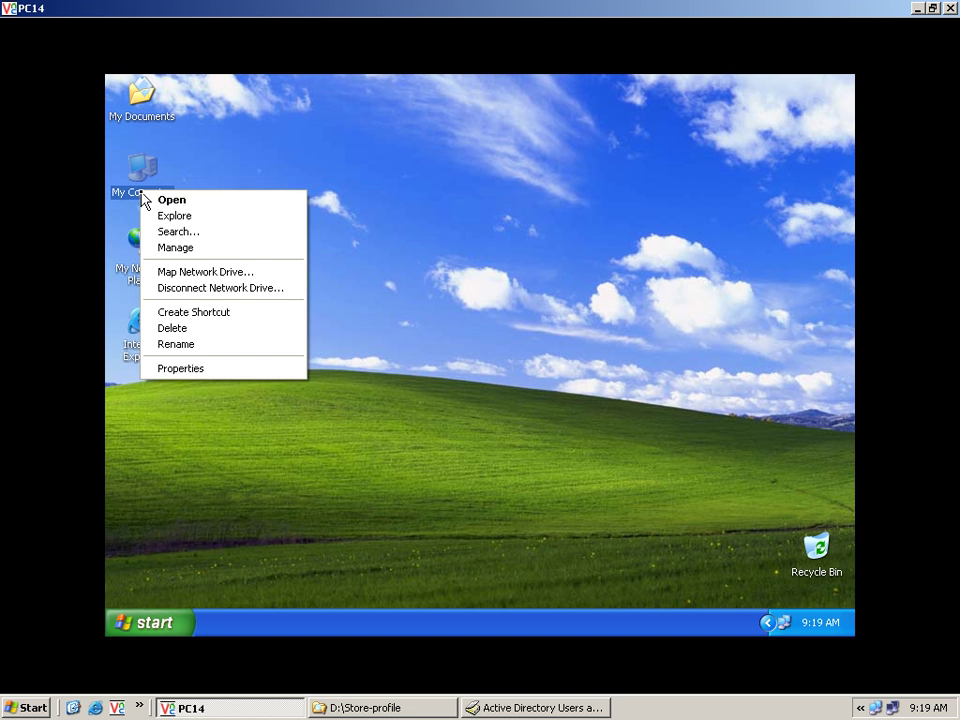
pyautogui.click(196, 218)
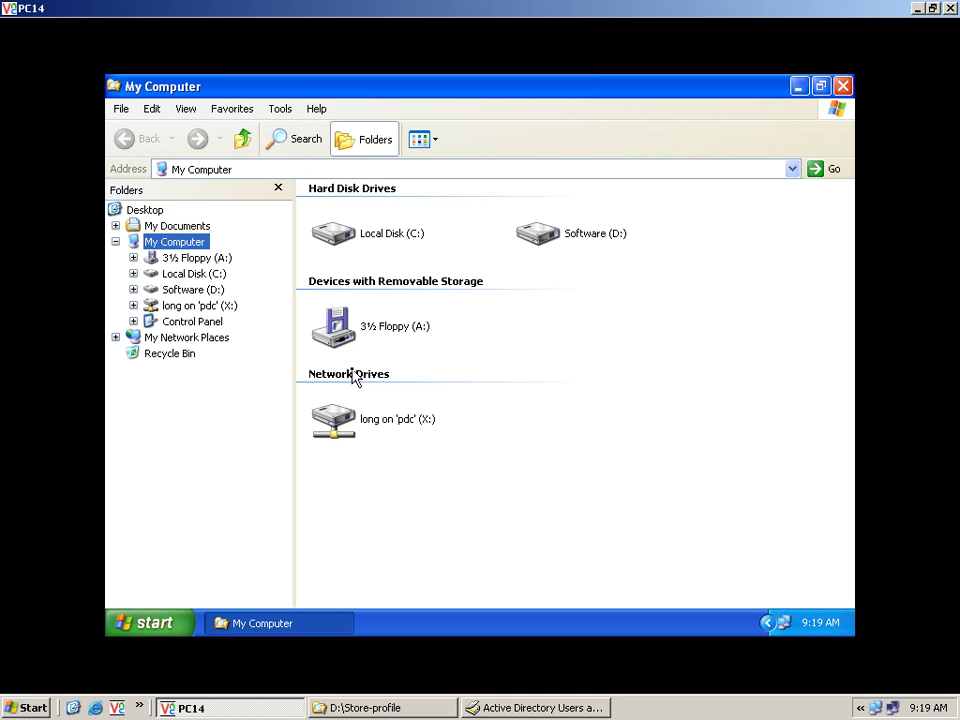
pyautogui.rightClick(394, 417)
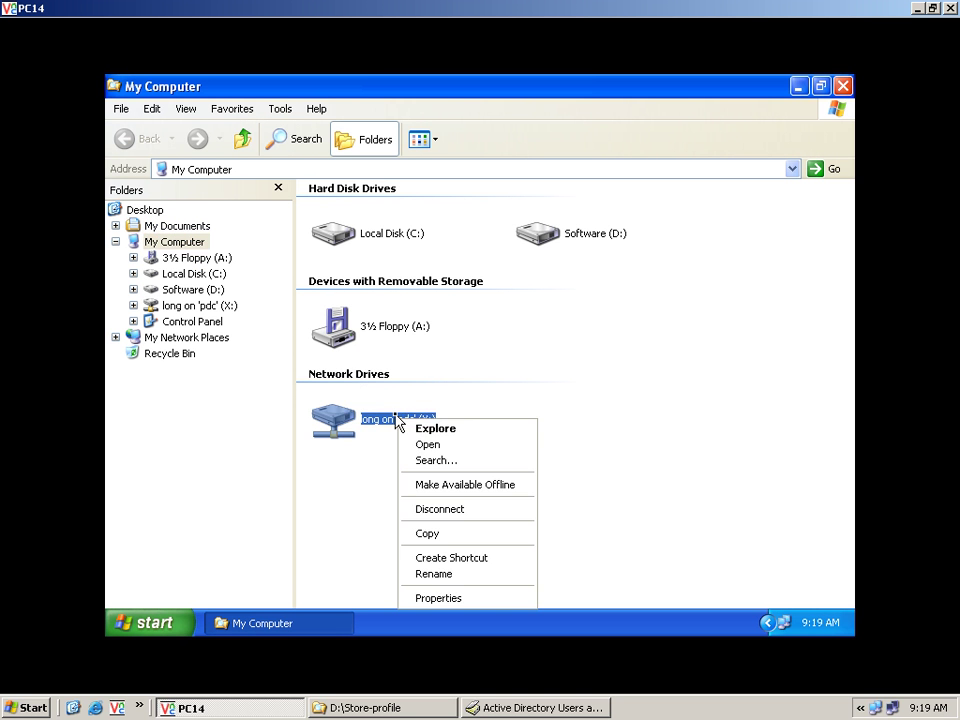
pyautogui.click(466, 511)
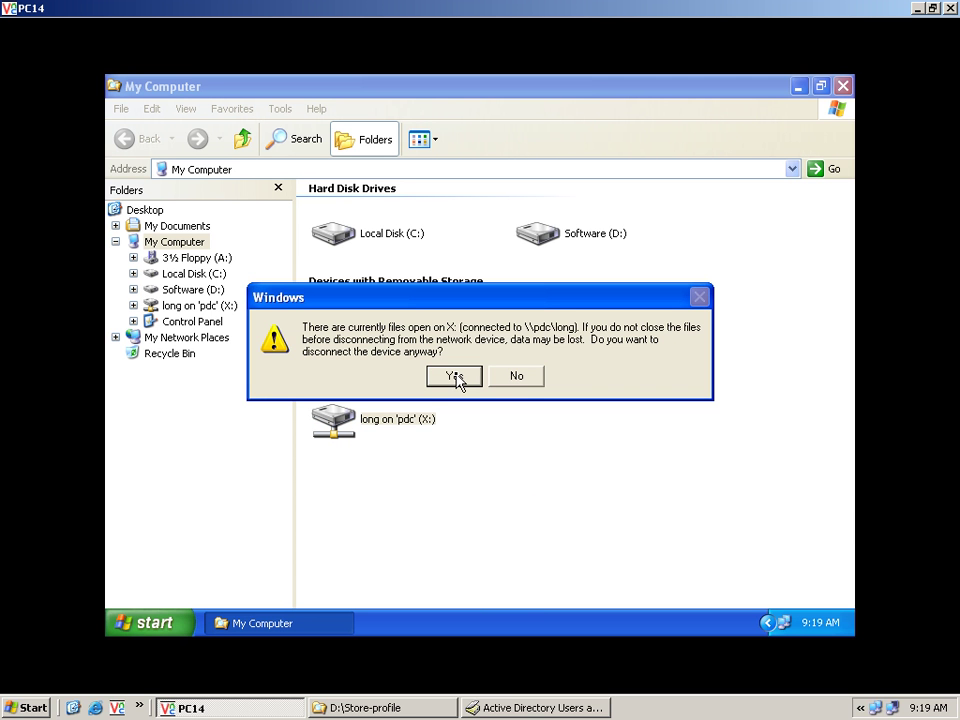
pyautogui.click(456, 376)
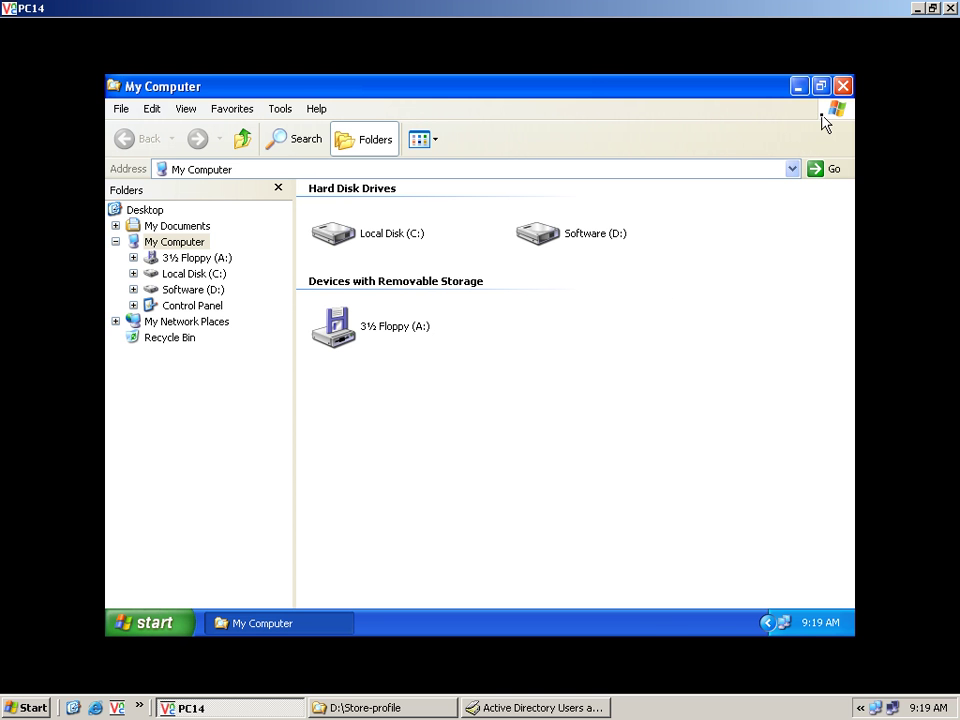
pyautogui.click(842, 88)
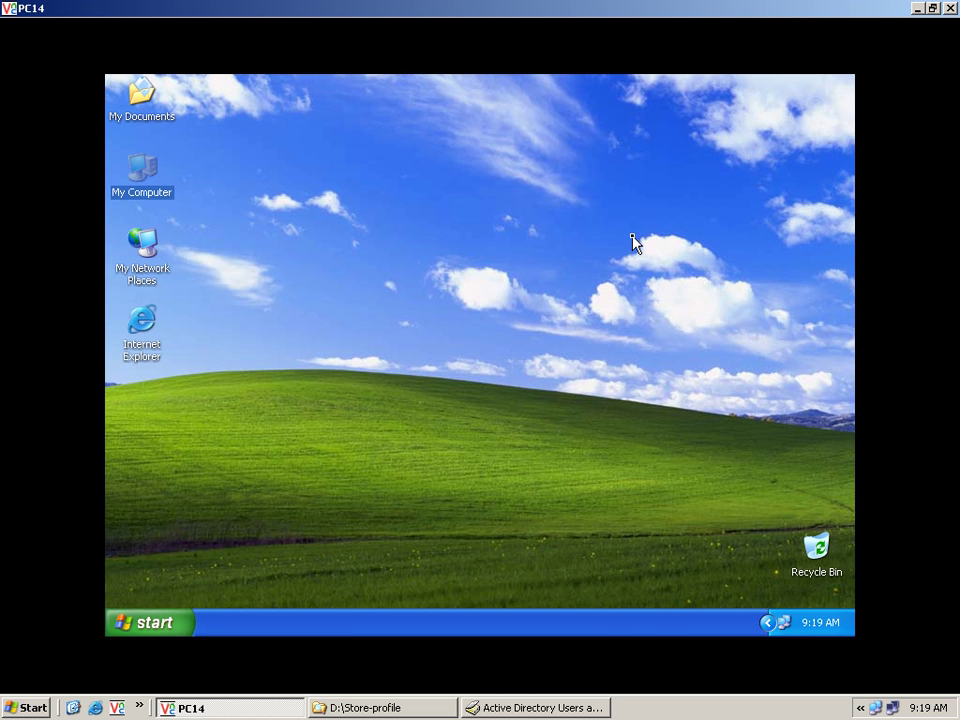
pyautogui.rightClick(490, 258)
pyautogui.click(506, 284)
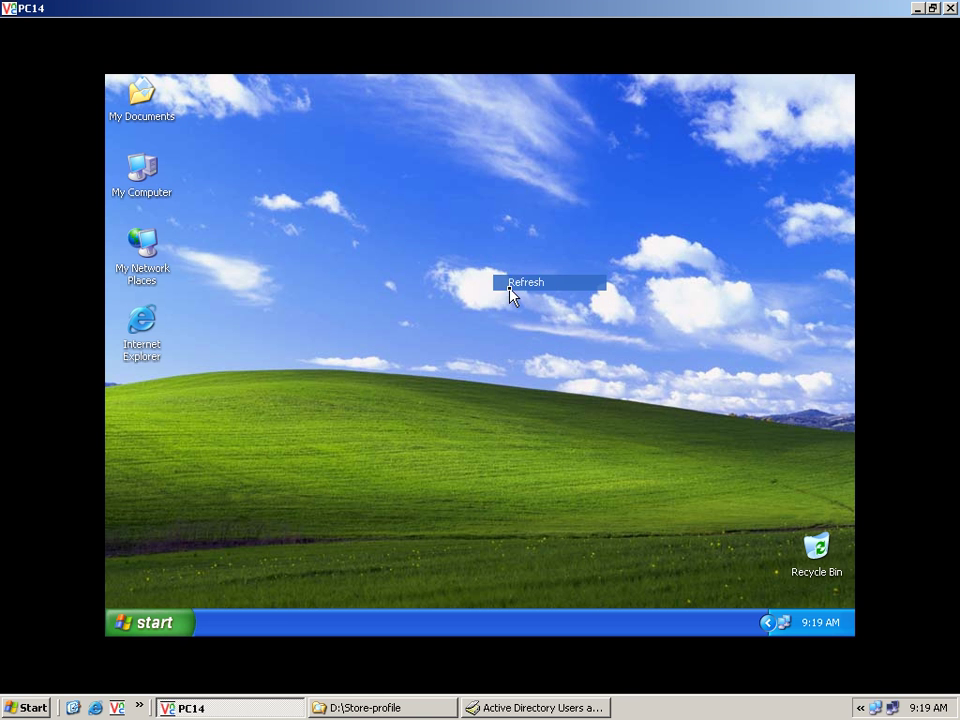
pyautogui.click(135, 628)
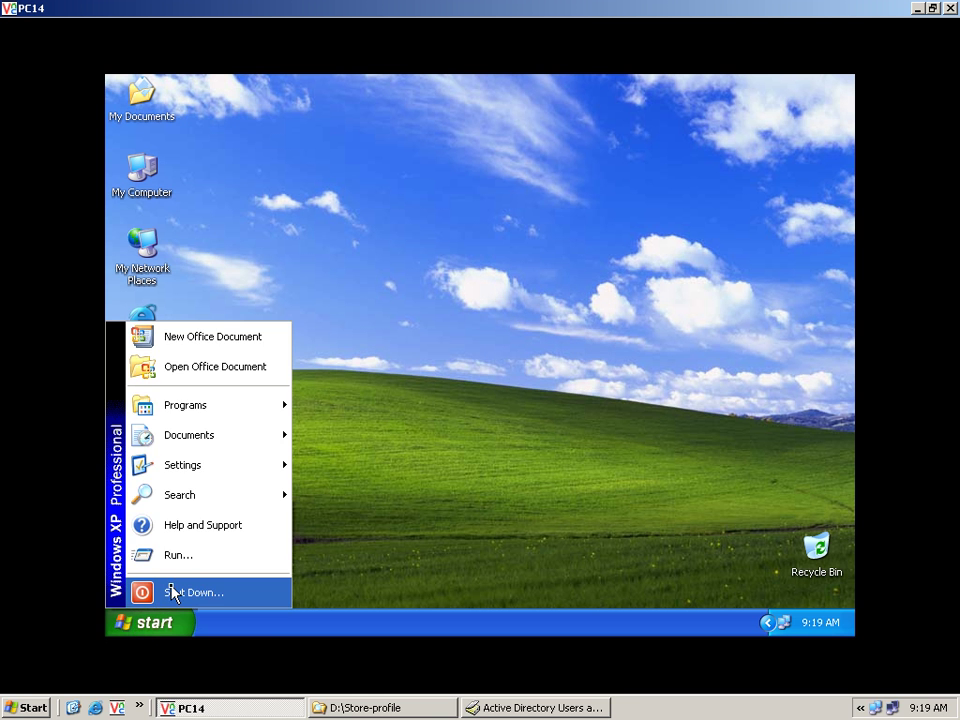
pyautogui.click(176, 555)
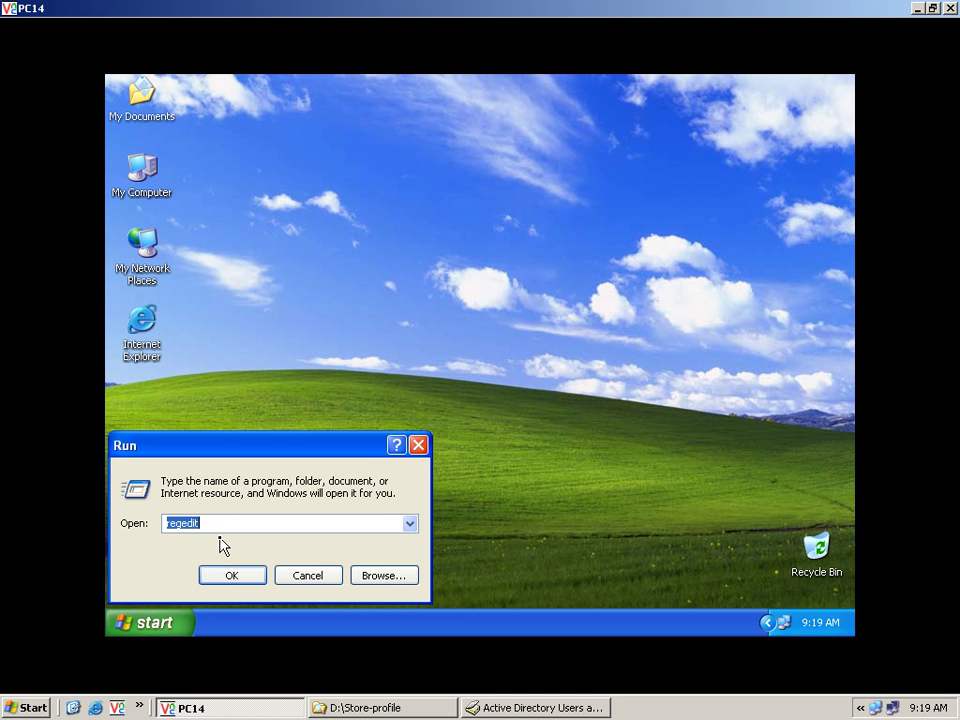
pyautogui.click(278, 578)
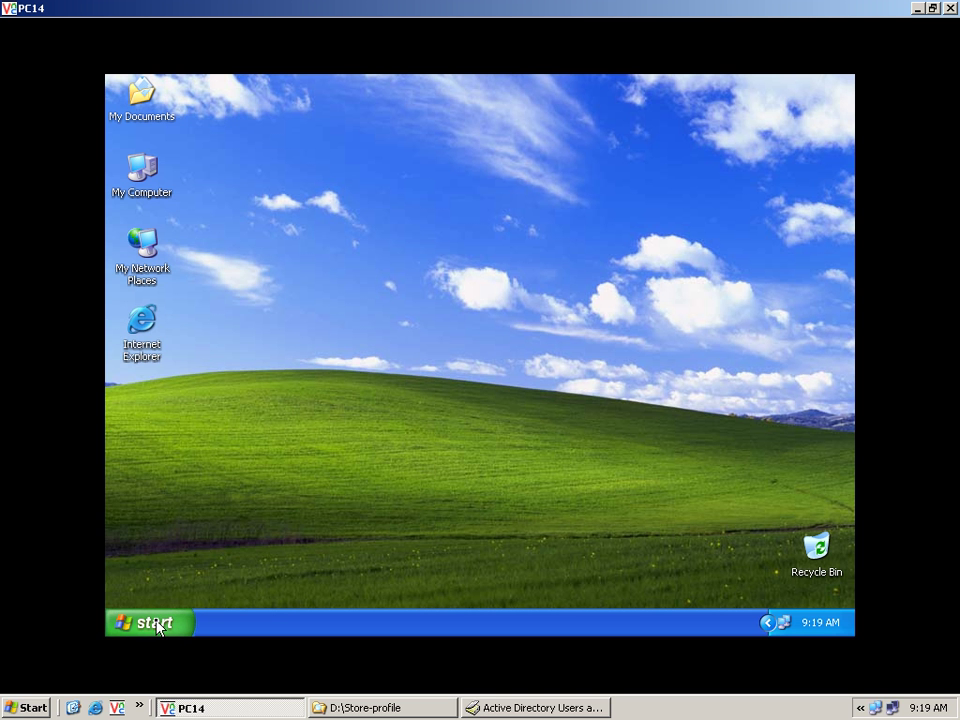
# Log the current domain user off PC14
pyautogui.click(170, 617)
pyautogui.click(220, 594)
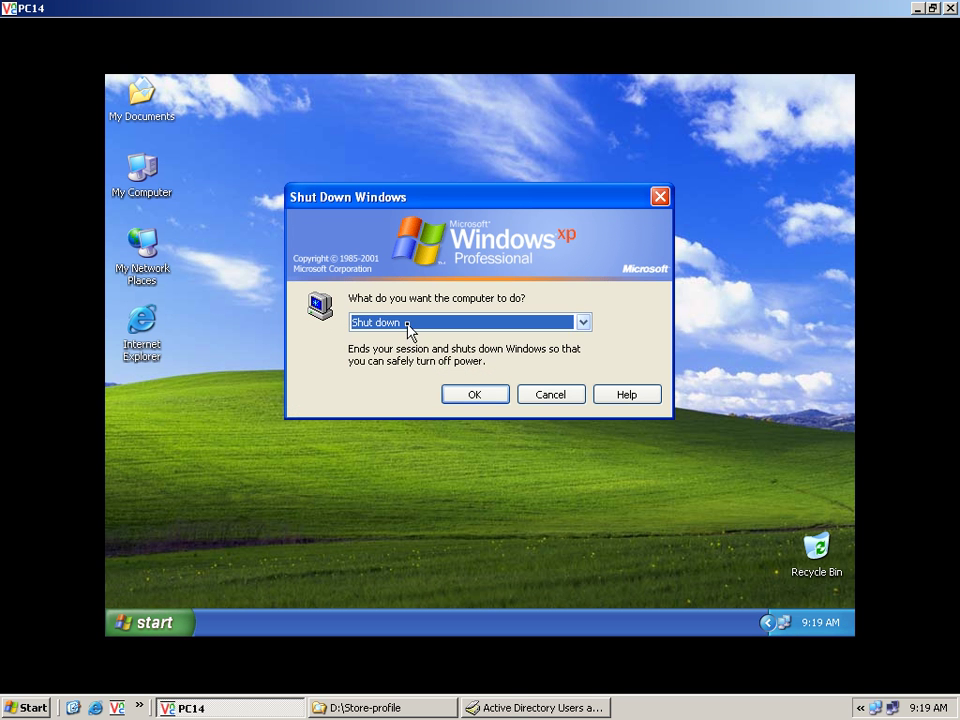
pyautogui.click(410, 324)
pyautogui.click(412, 339)
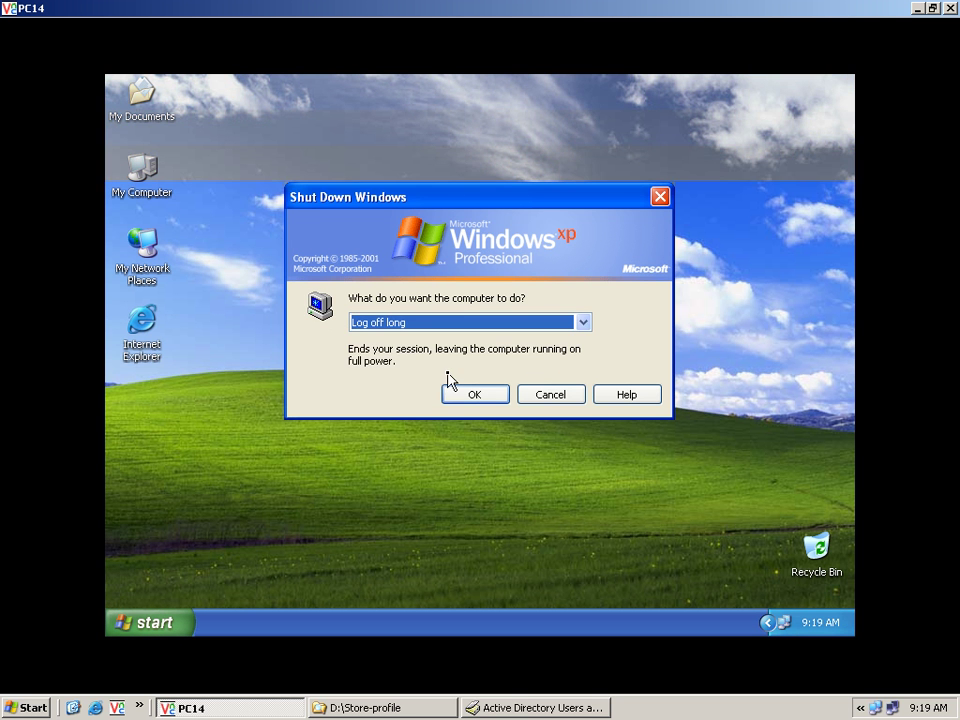
pyautogui.click(463, 395)
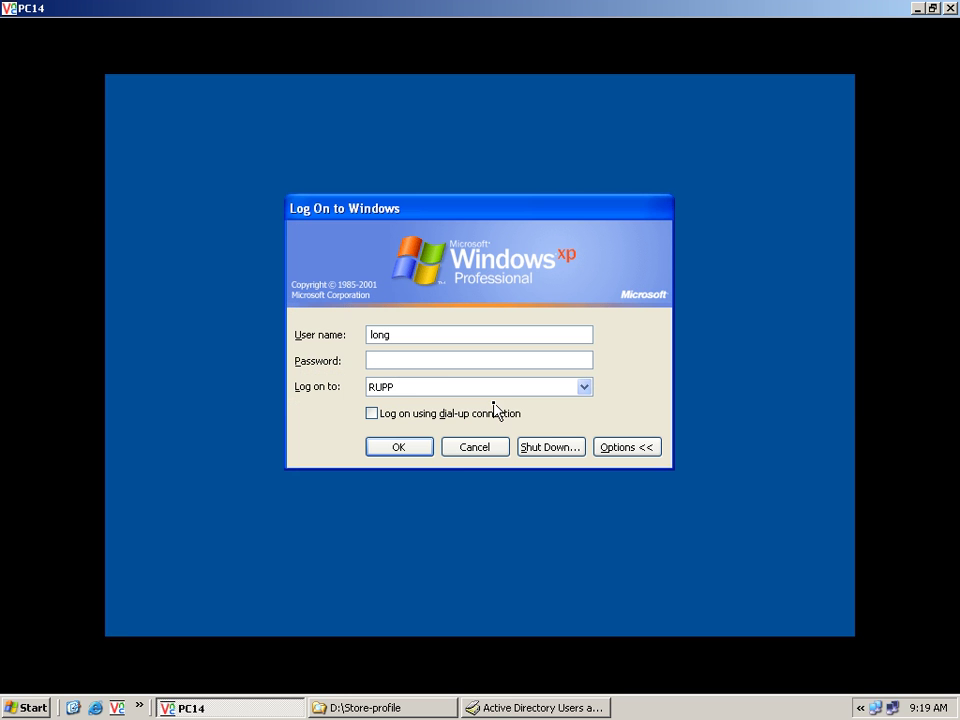
# Log on to the RUPP domain again as the same domain user, entering the account password
pyautogui.click(424, 452)
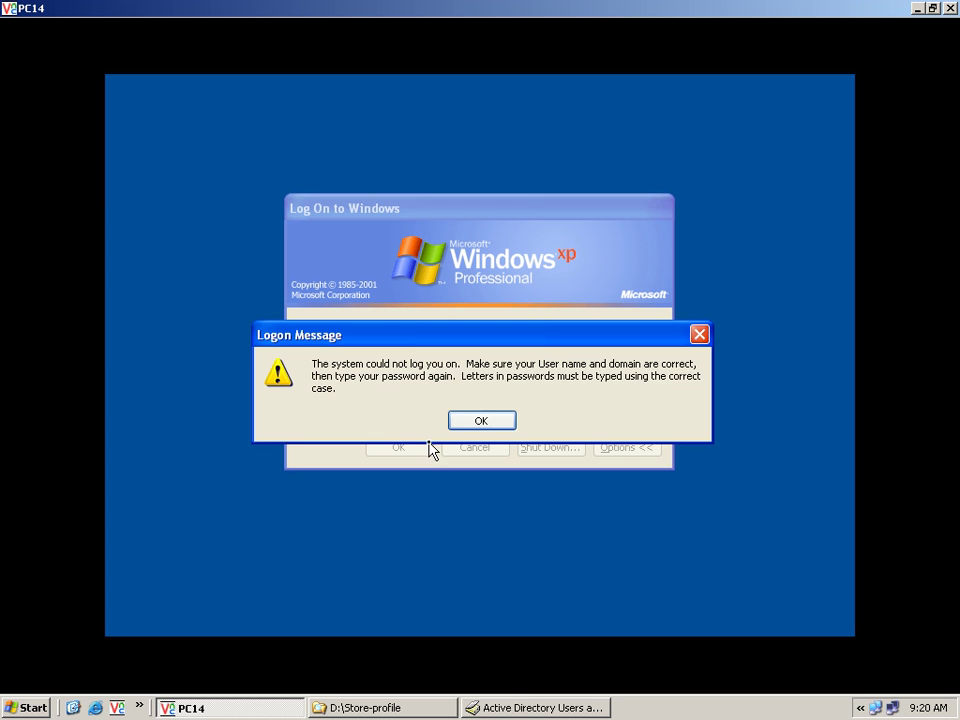
pyautogui.click(474, 422)
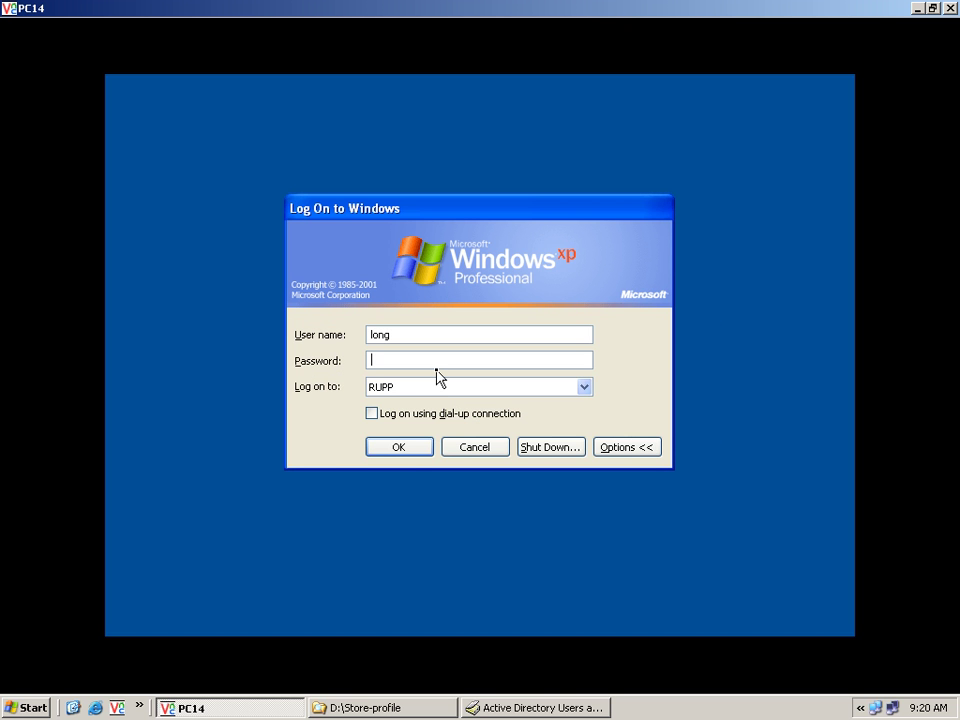
pyautogui.write('***')
pyautogui.click(416, 455)
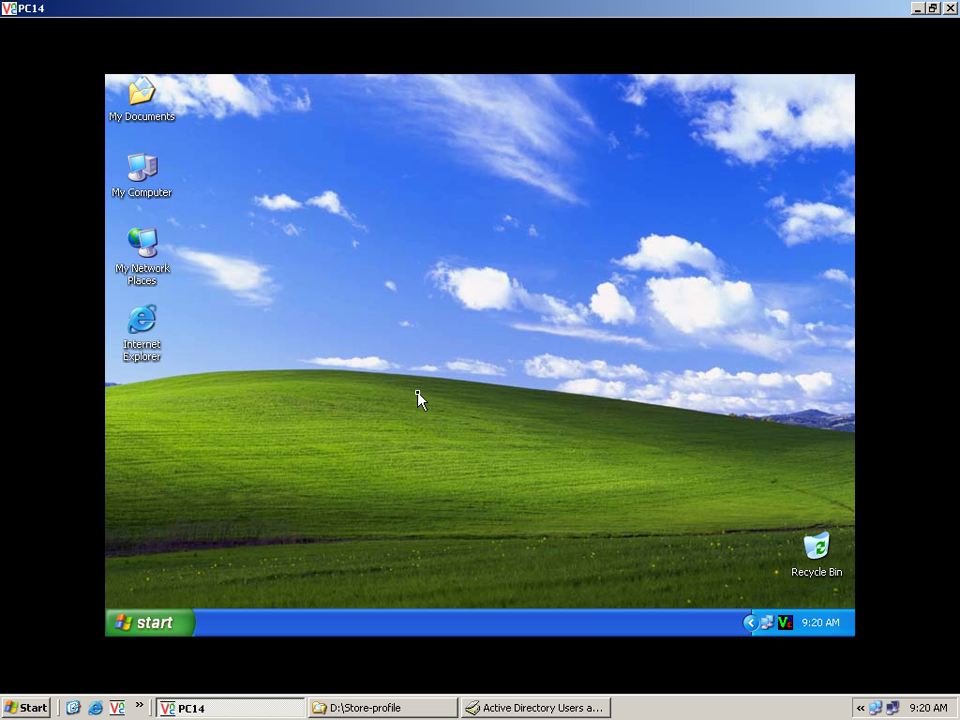
# Explore My Computer to check whether network drive X: is mapped again after the new logon, and close the window
pyautogui.rightClick(168, 196)
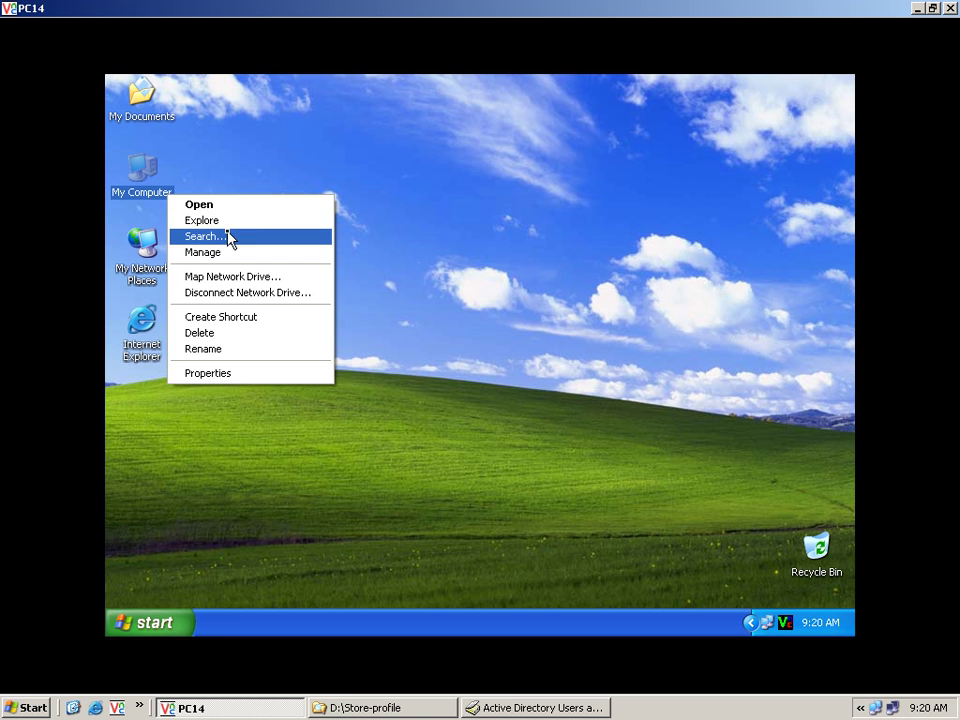
pyautogui.click(278, 221)
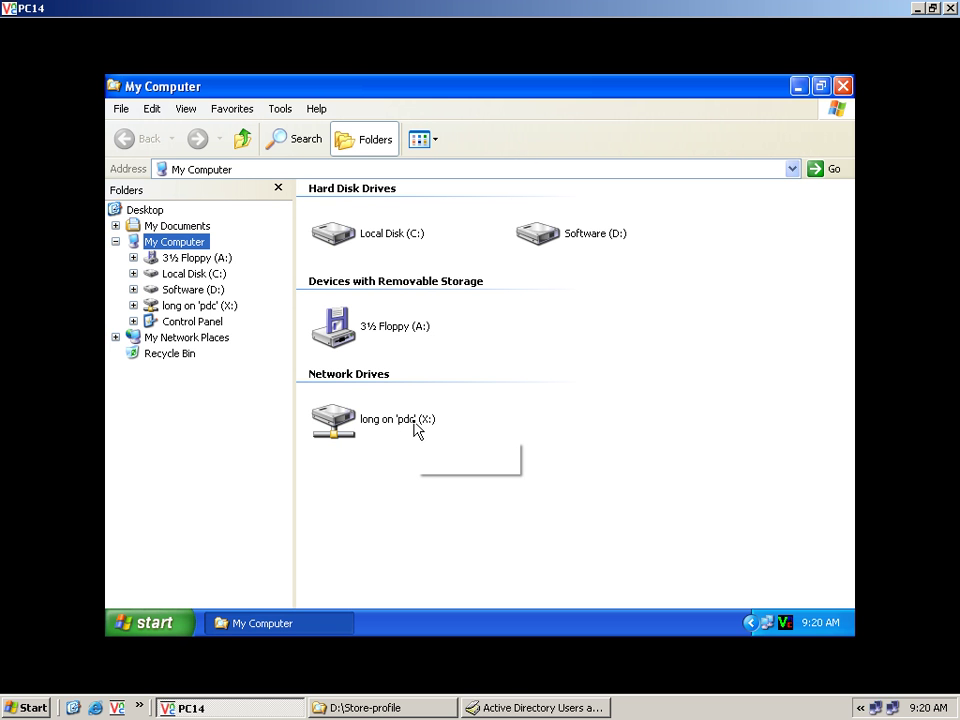
pyautogui.moveTo(417, 427)
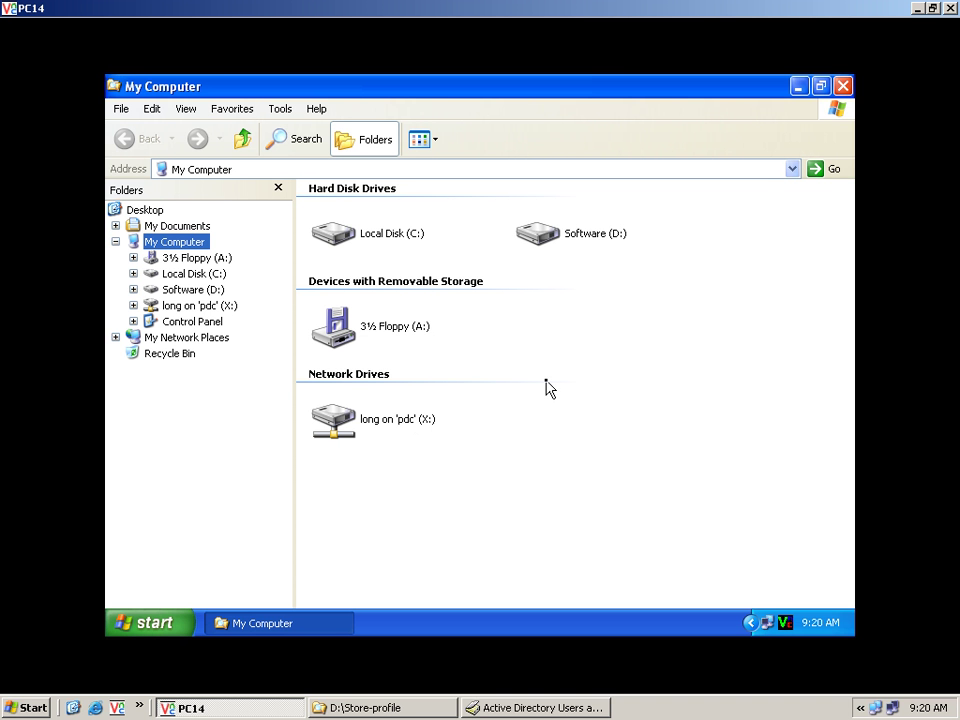
pyautogui.click(843, 87)
pyautogui.click(502, 341)
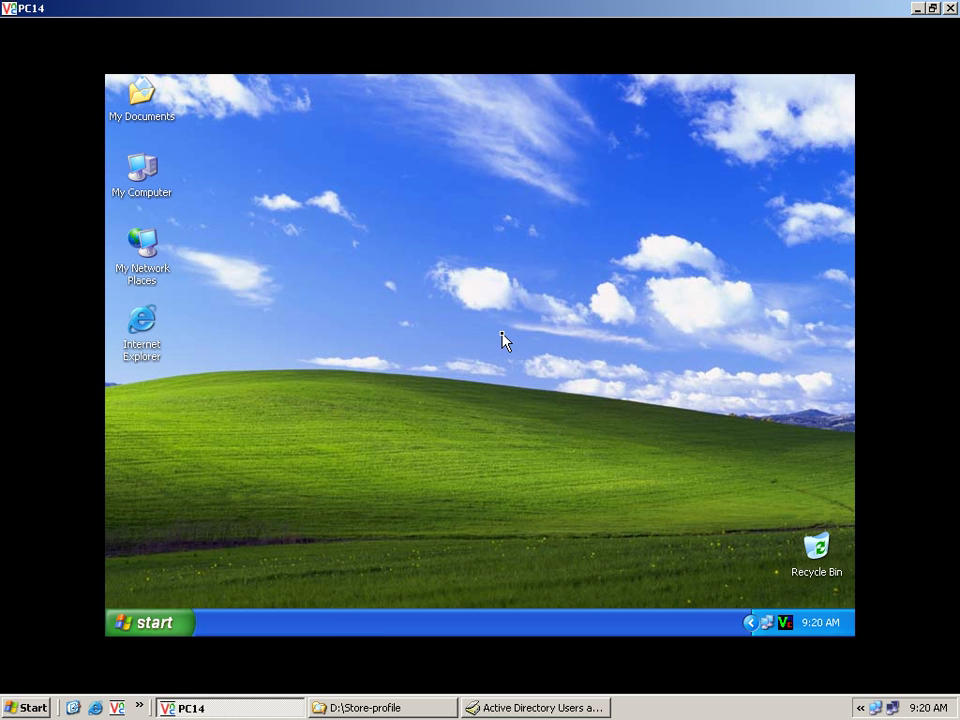